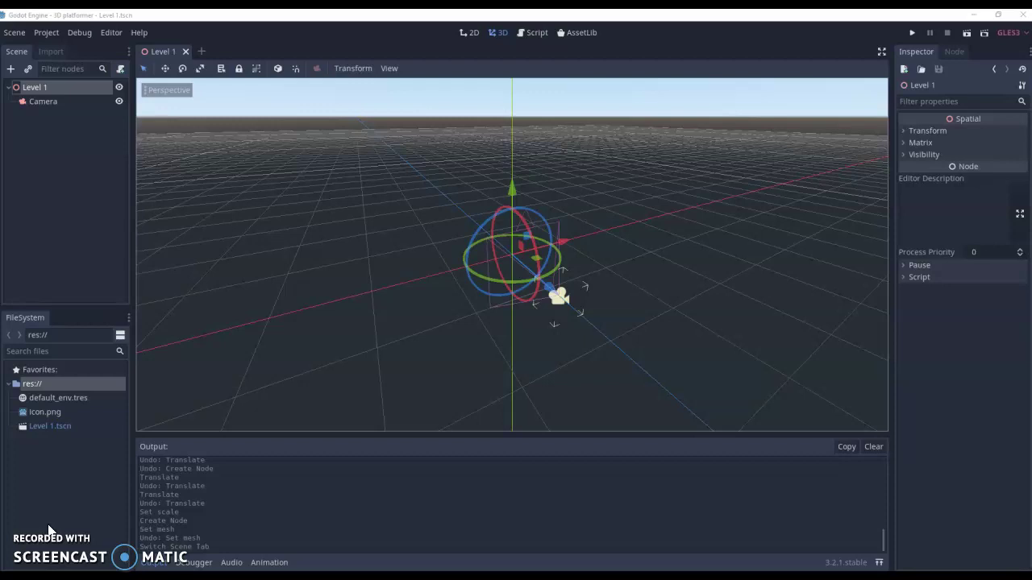
Open the Scene menu from the Level 1 scene
{"action": "left_click", "coordinate": [70, 186]}
{"action": "left_click", "coordinate": [24, 37]}
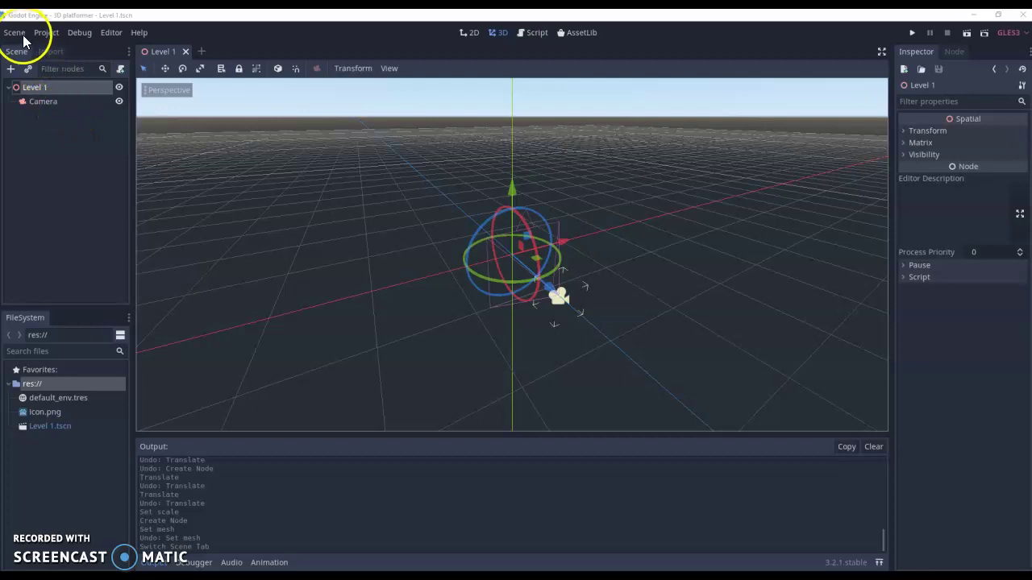
Start a new scene with a StaticBody root node
{"action": "left_click", "coordinate": [25, 46]}
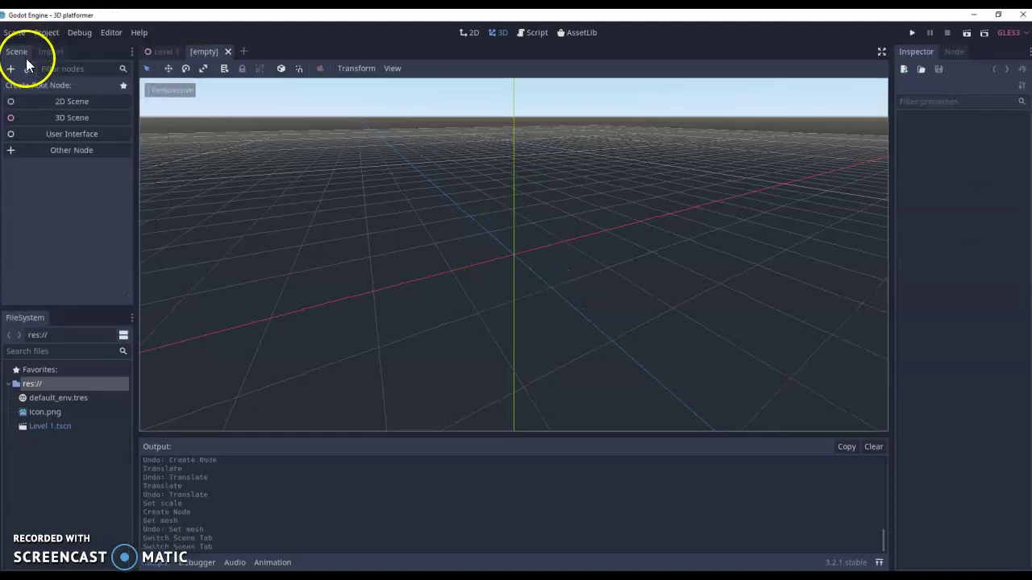
{"action": "left_click", "coordinate": [68, 150]}
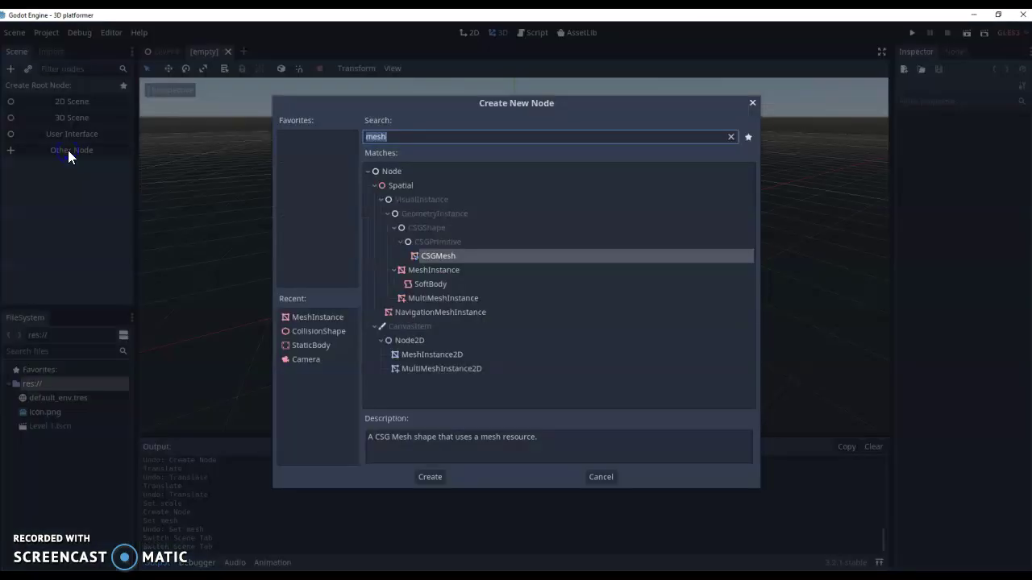
{"action": "type", "text": "sta"}
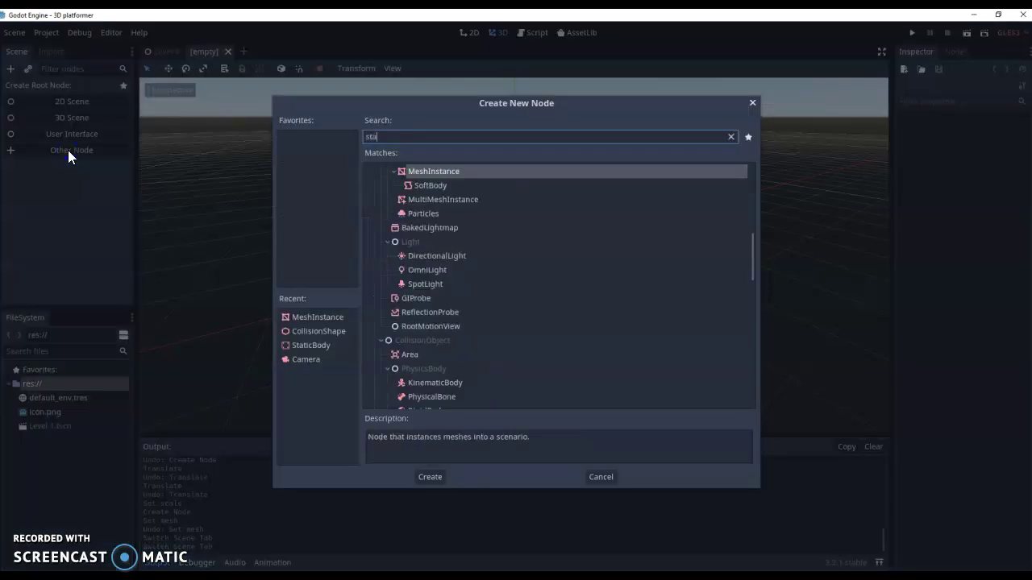
{"action": "type", "text": "t"}
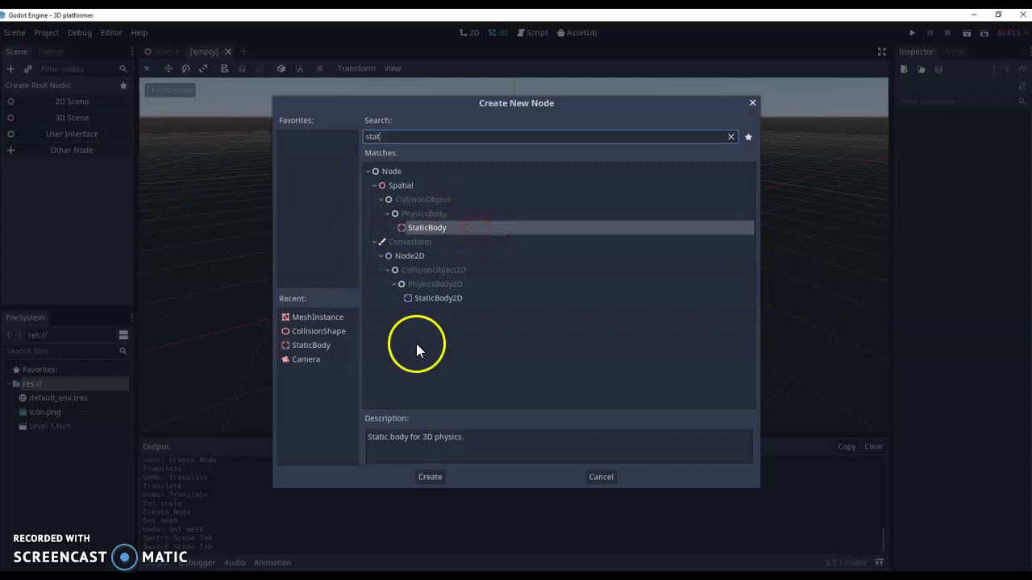
{"action": "left_click", "coordinate": [428, 476]}
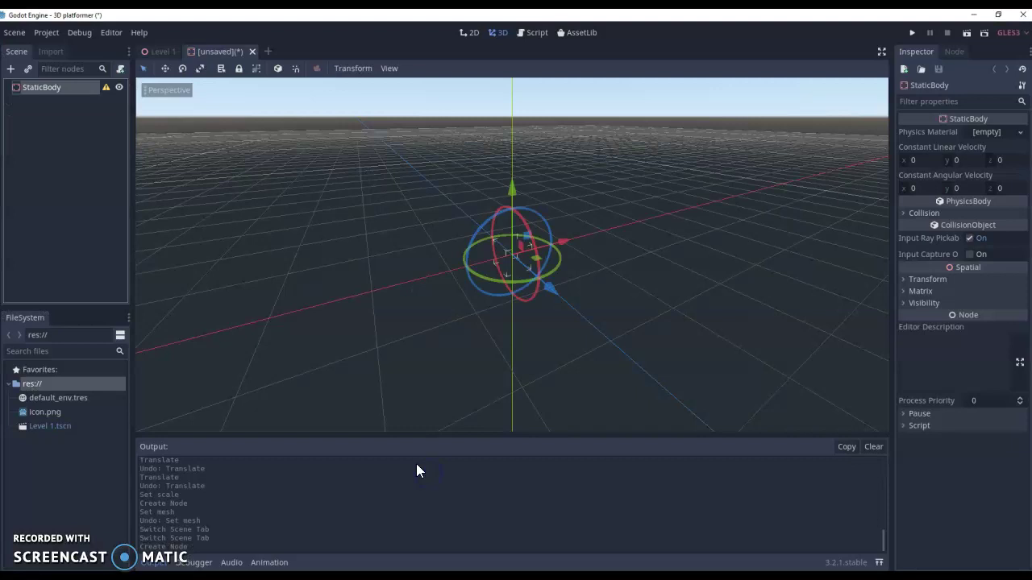
Rename the StaticBody root node to Platform
{"action": "right_click", "coordinate": [47, 87]}
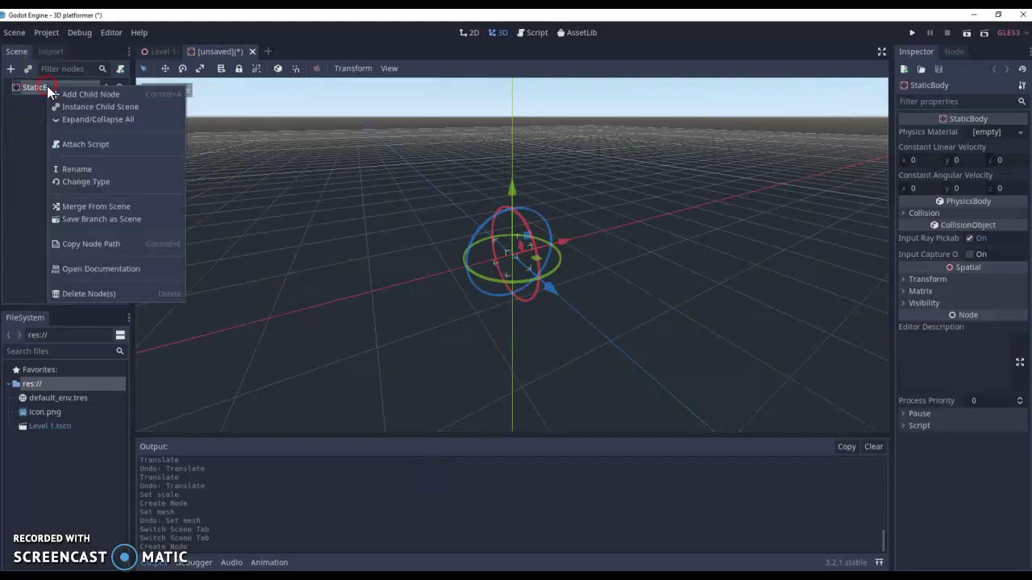
{"action": "left_click", "coordinate": [86, 168]}
{"action": "type", "text": "P"}
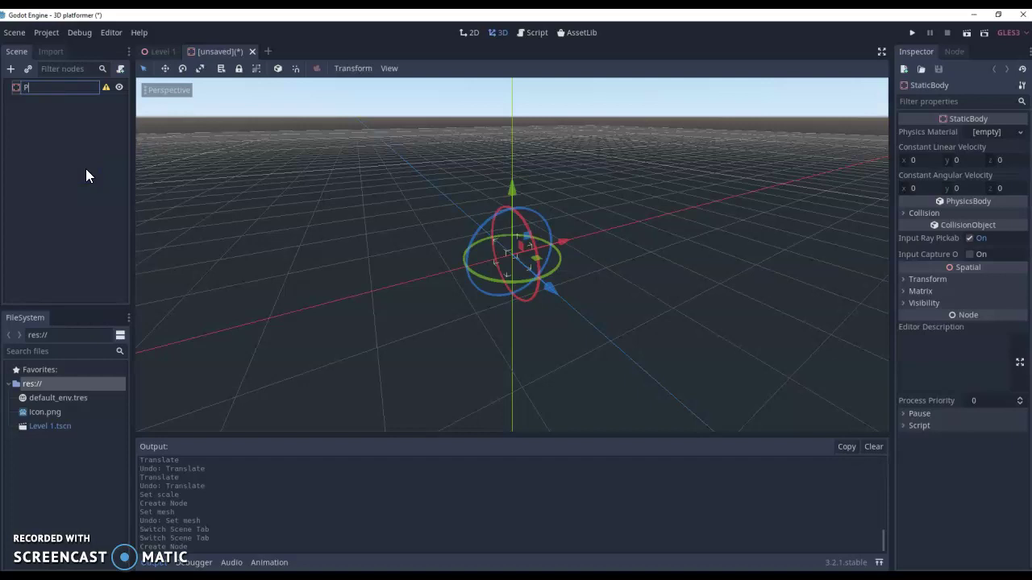
{"action": "type", "text": "latform"}
{"action": "key", "text": "Return"}
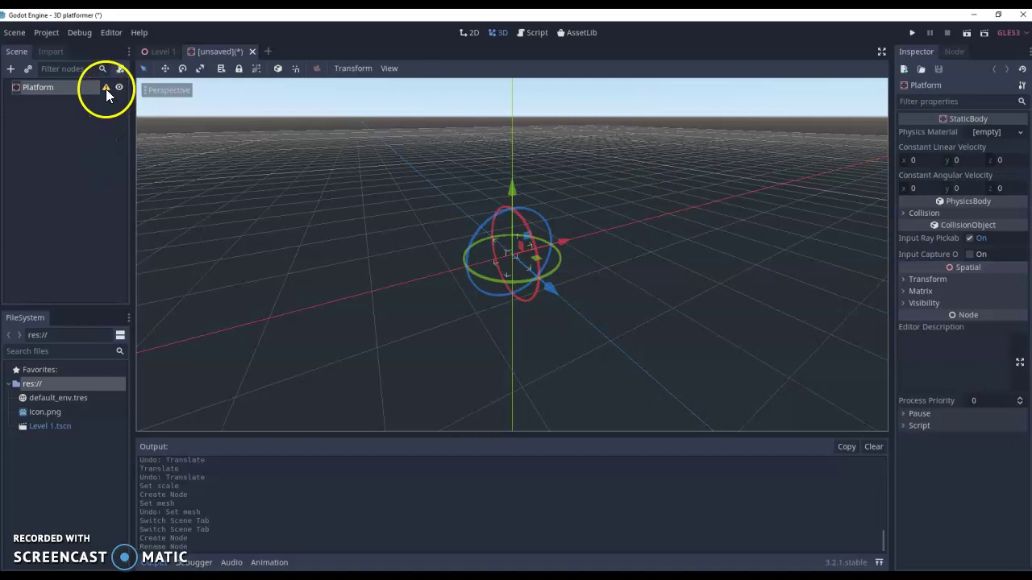
{"action": "mouse_move", "coordinate": [105, 87]}
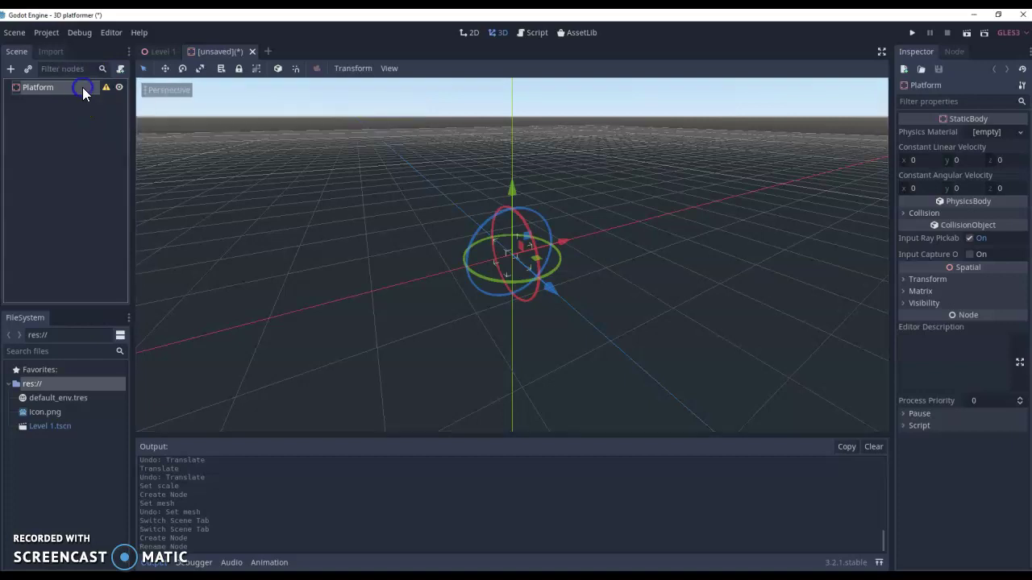
Create a CollisionShape node directly under Platform
{"action": "right_click", "coordinate": [82, 87]}
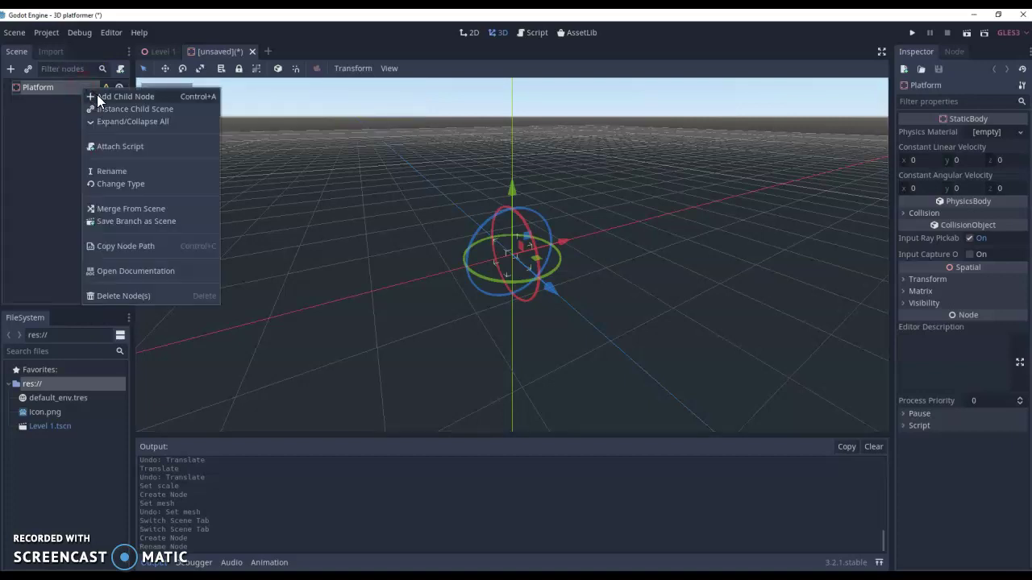
{"action": "left_click", "coordinate": [98, 96]}
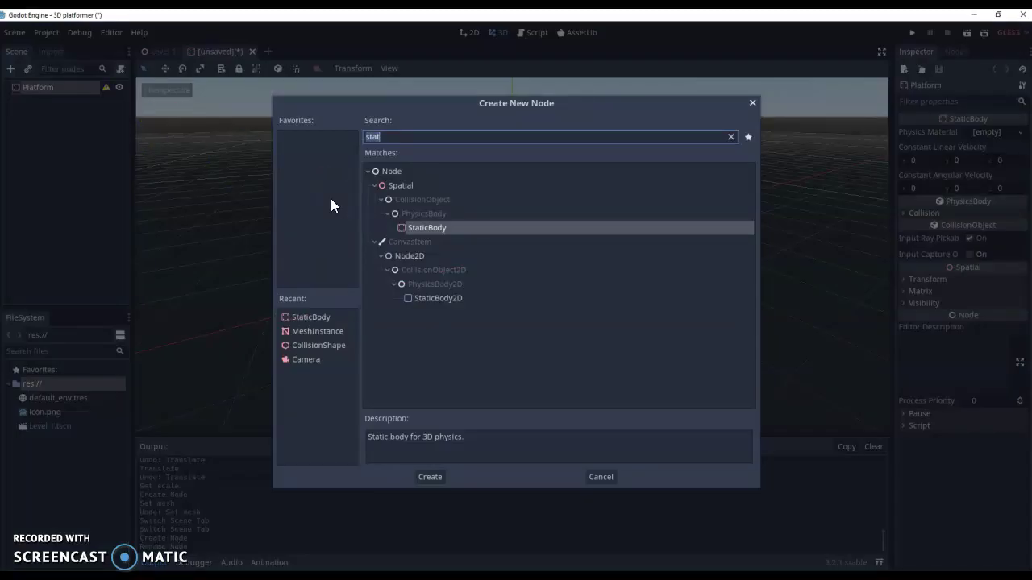
{"action": "type", "text": "coll"}
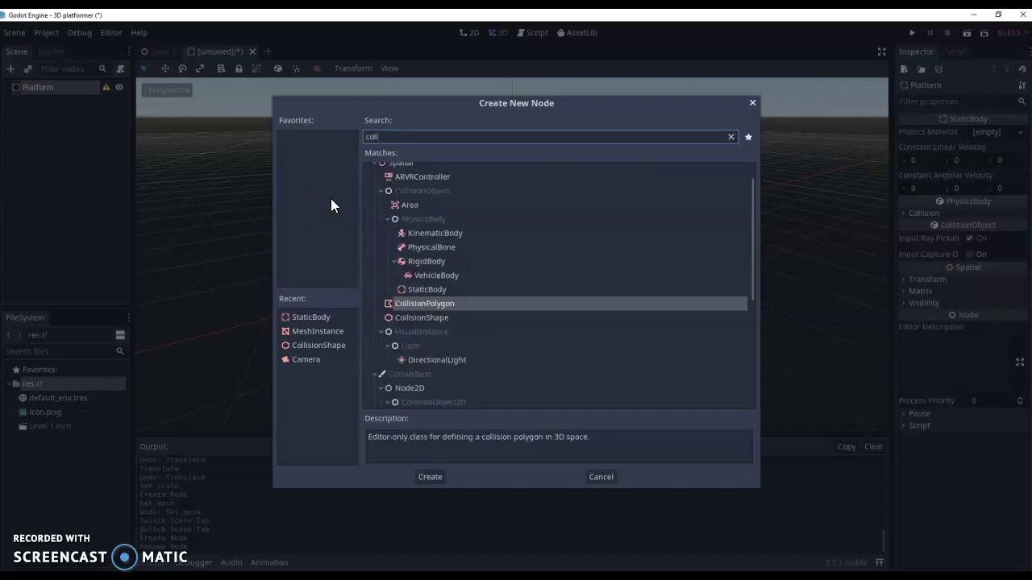
{"action": "left_click", "coordinate": [449, 337]}
{"action": "left_click", "coordinate": [437, 319]}
{"action": "double_click", "coordinate": [436, 320]}
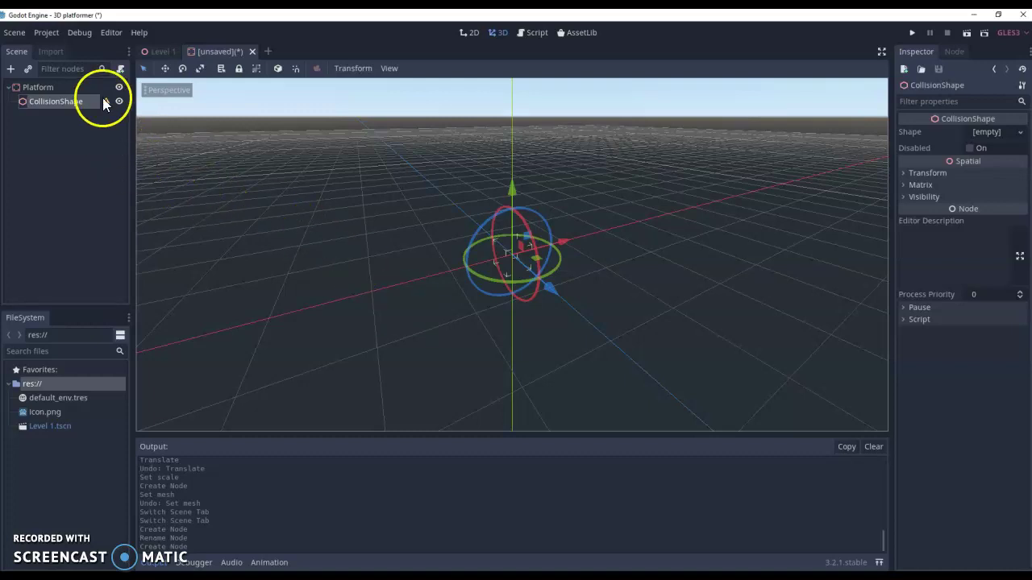
{"action": "mouse_move", "coordinate": [104, 102]}
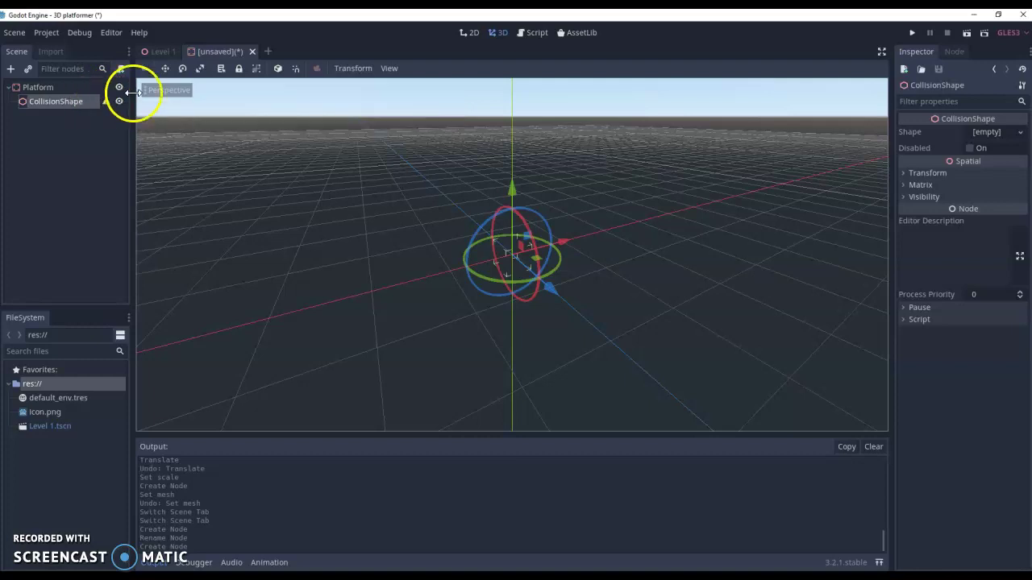
Assign a new BoxShape to the CollisionShape
{"action": "left_click", "coordinate": [1021, 133]}
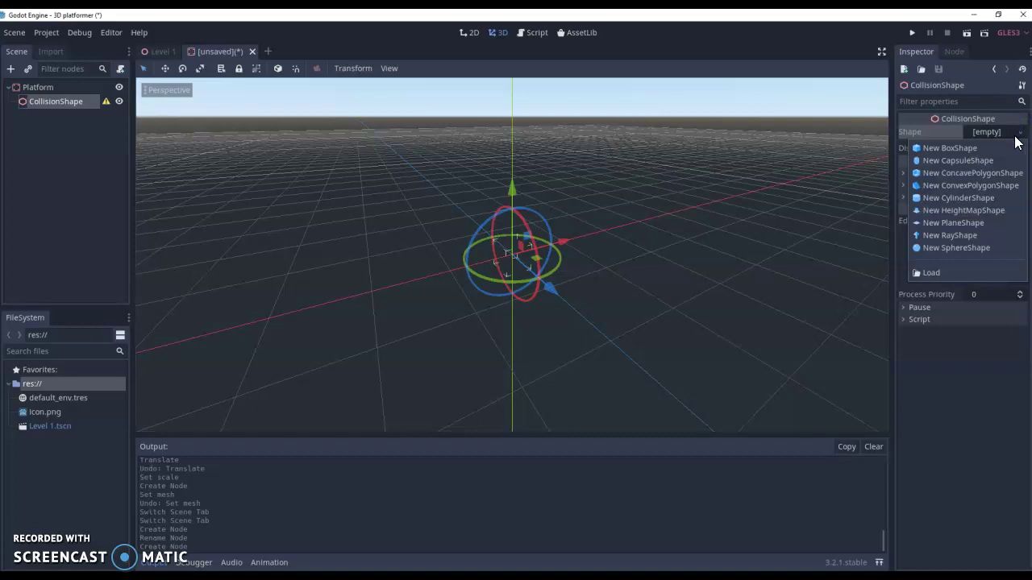
{"action": "left_click", "coordinate": [995, 148]}
{"action": "left_click", "coordinate": [514, 251]}
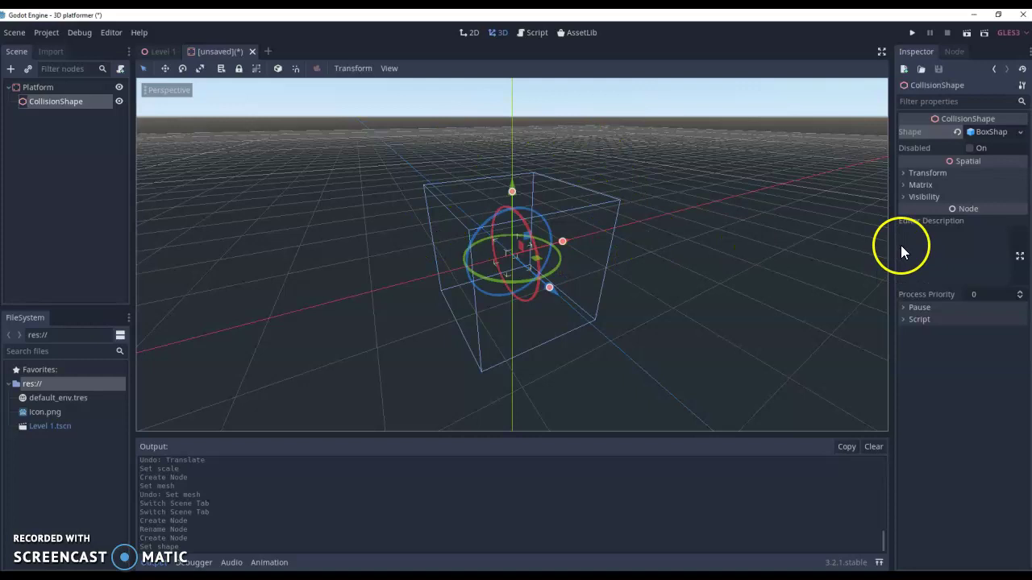
Set the CollisionShape's Transform scale y to 0.2
{"action": "left_click", "coordinate": [909, 173]}
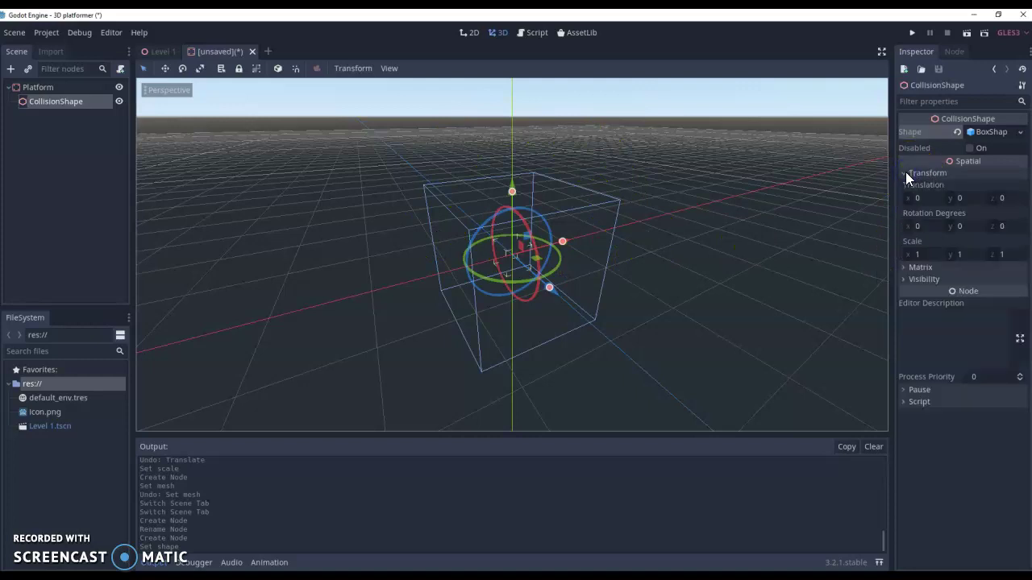
{"action": "left_click", "coordinate": [937, 214]}
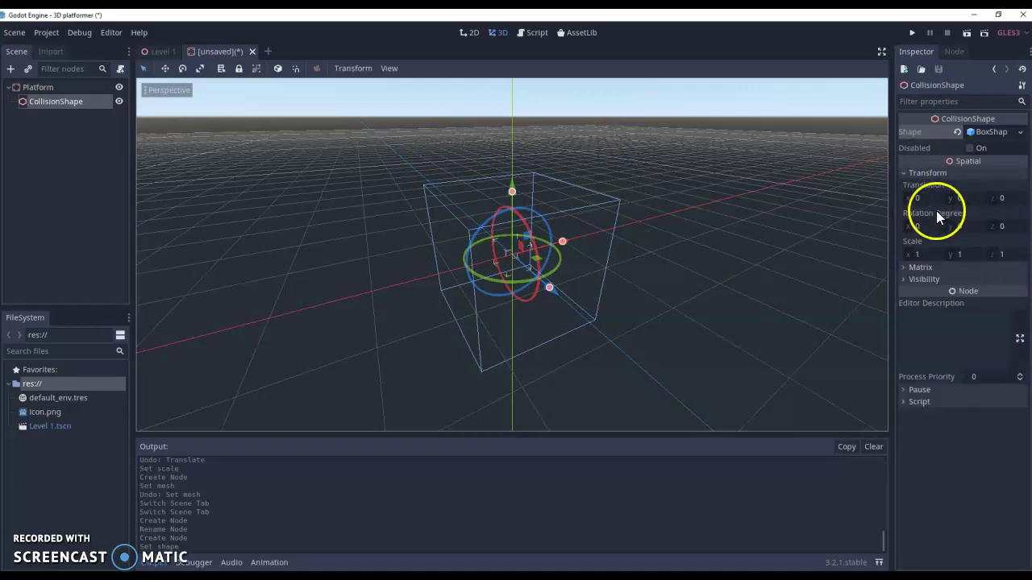
{"action": "left_click", "coordinate": [976, 258]}
{"action": "type", "text": "0.2"}
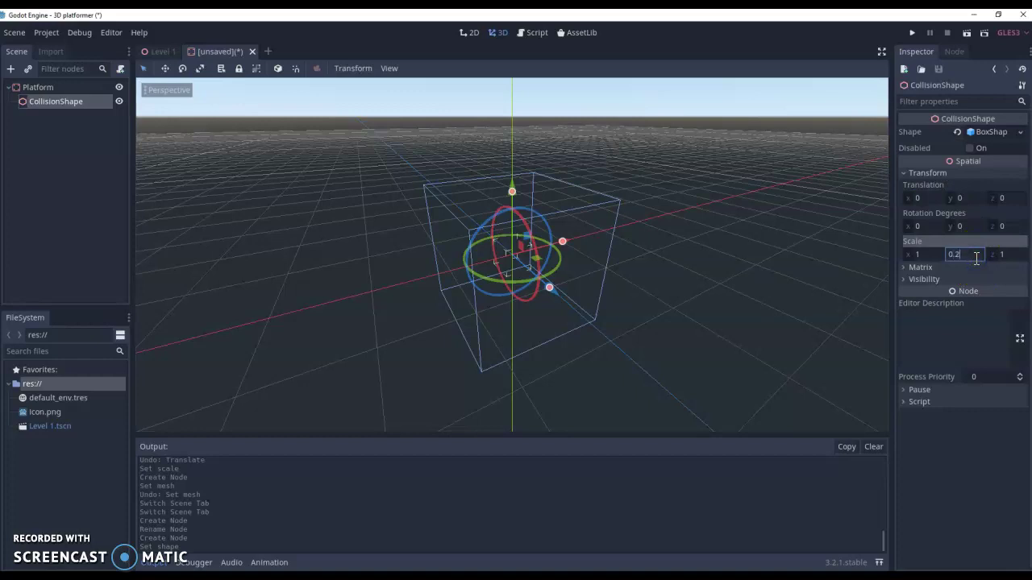
{"action": "key", "text": "Return"}
{"action": "left_click", "coordinate": [552, 309]}
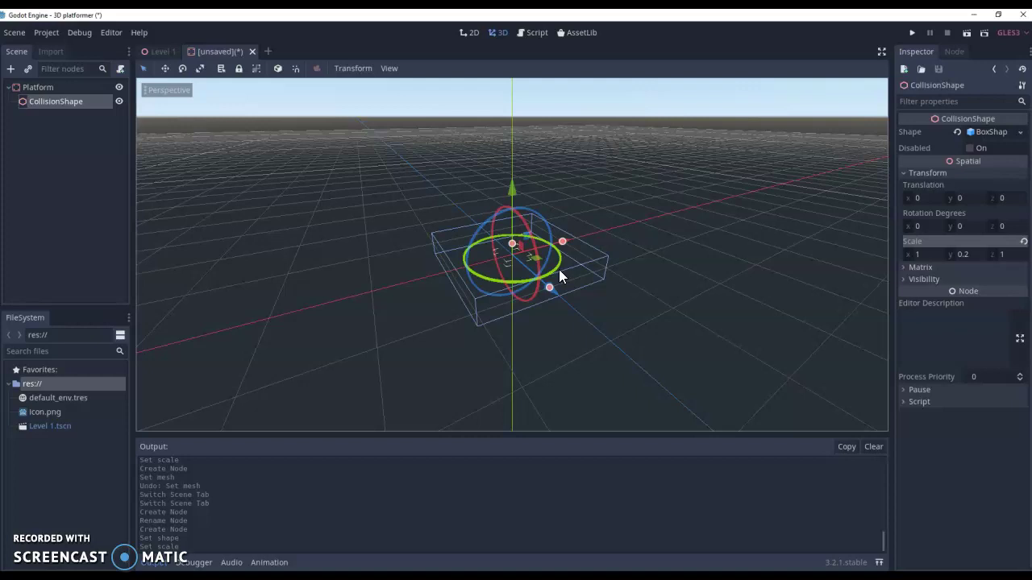
Create a MeshInstance node as a child of CollisionShape
{"action": "left_click", "coordinate": [246, 235]}
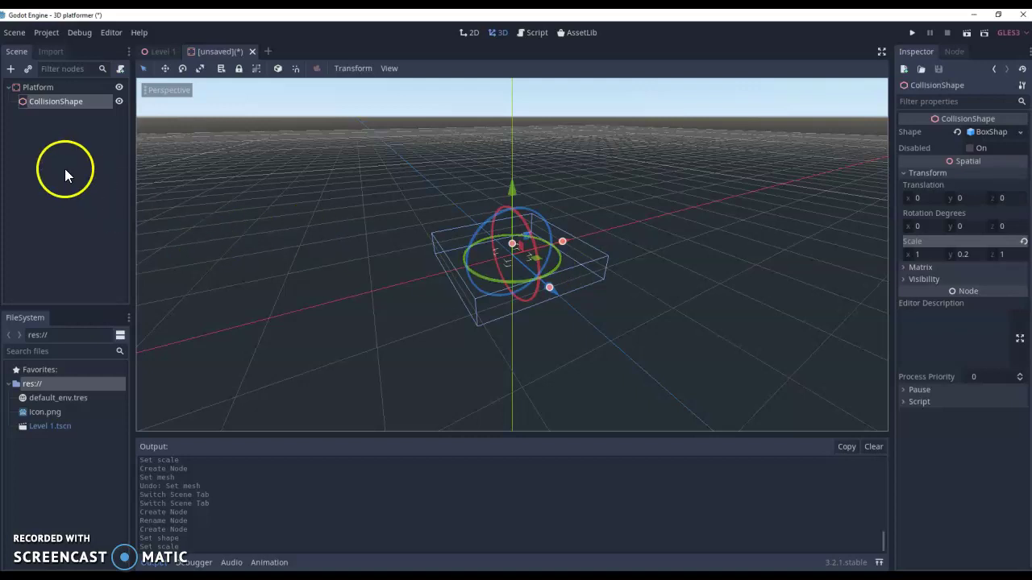
{"action": "right_click", "coordinate": [65, 108]}
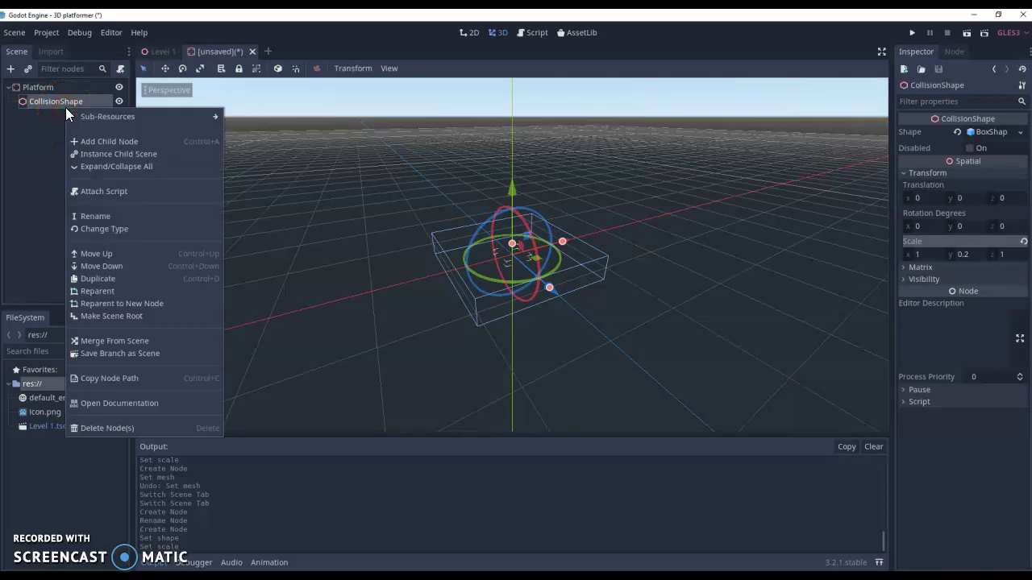
{"action": "left_click", "coordinate": [84, 139]}
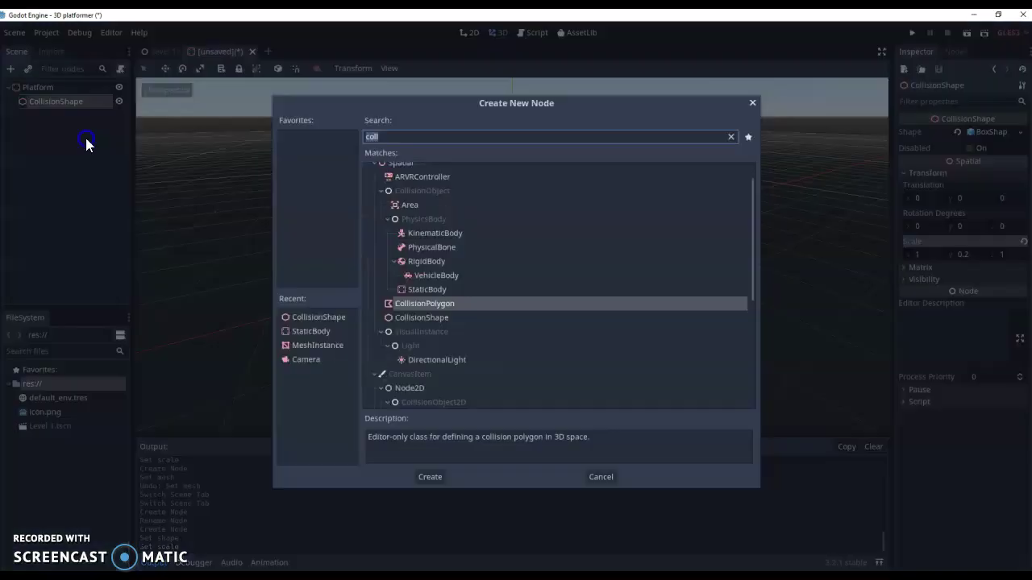
{"action": "type", "text": "mesh"}
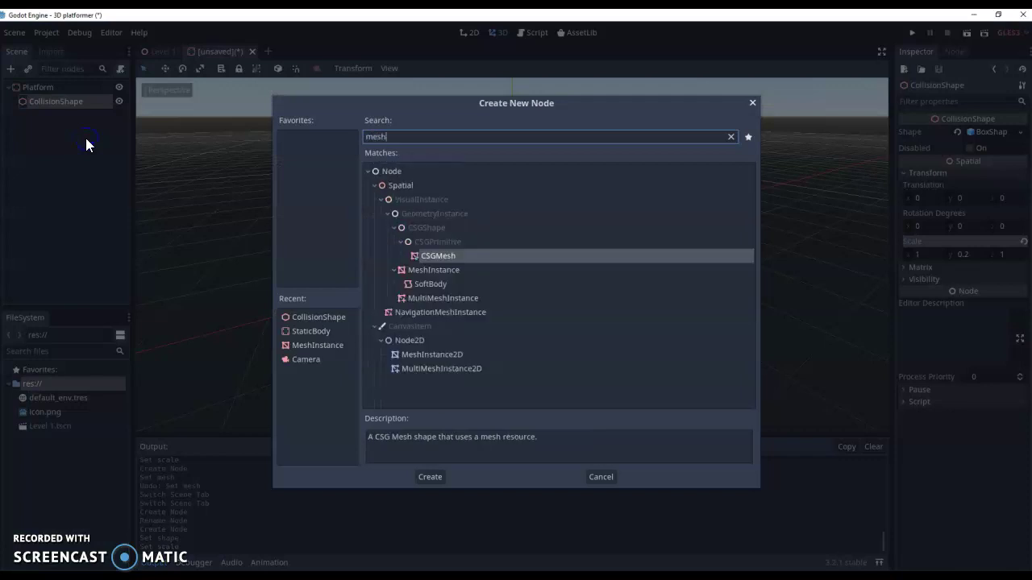
{"action": "left_click", "coordinate": [433, 272]}
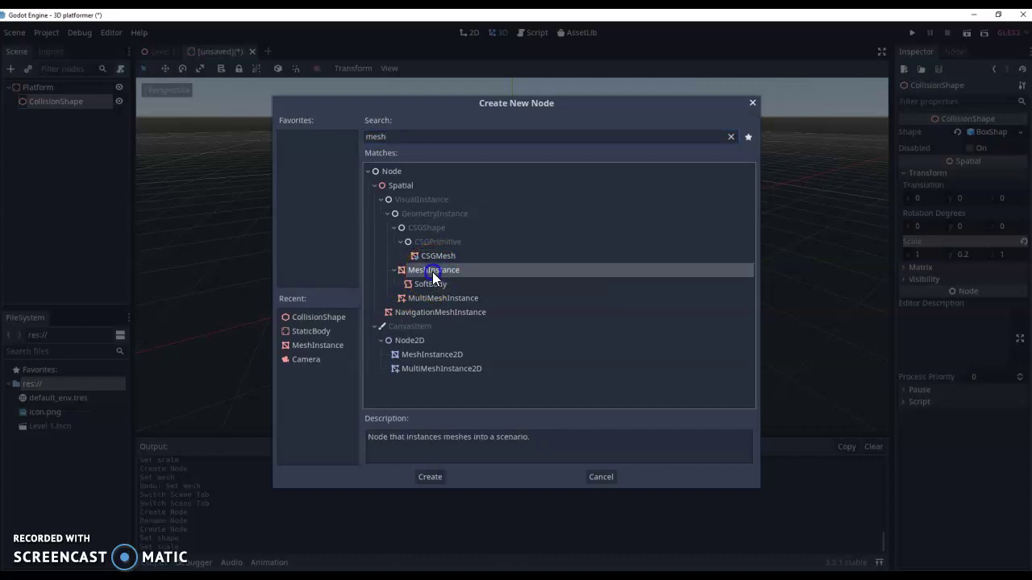
{"action": "double_click", "coordinate": [433, 272]}
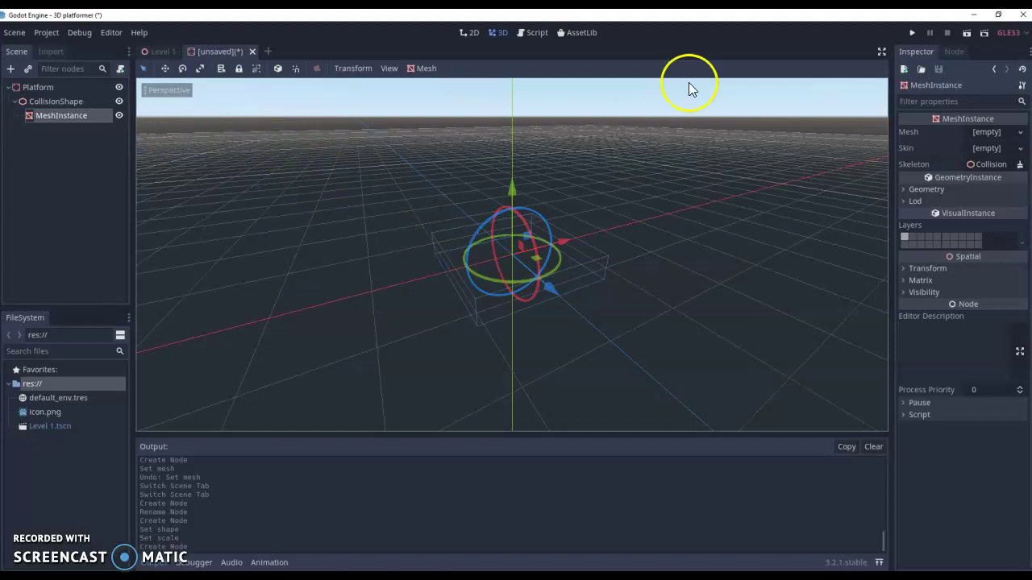
Assign a new CubeMesh to the MeshInstance's Mesh property
{"action": "left_click", "coordinate": [1020, 133]}
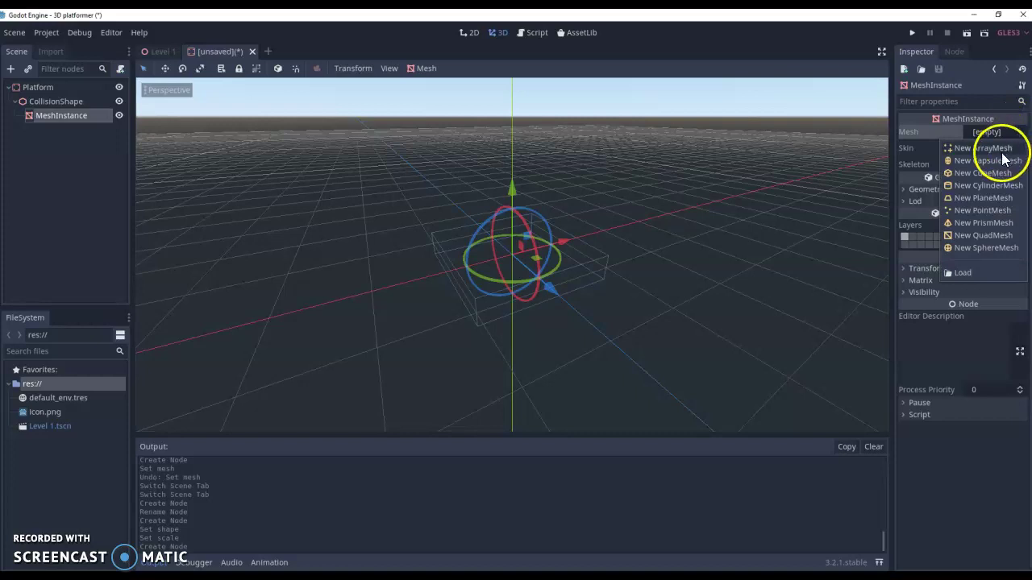
{"action": "left_click", "coordinate": [985, 173]}
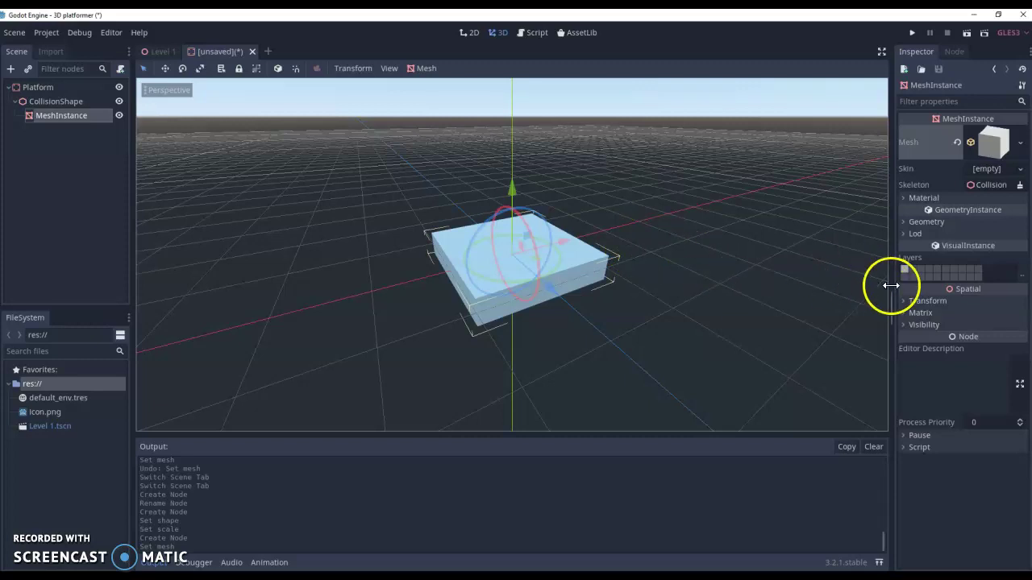
Create a new SpatialMaterial in the cube mesh's material slot and open its settings
{"action": "left_click", "coordinate": [905, 198]}
{"action": "left_click", "coordinate": [1002, 211]}
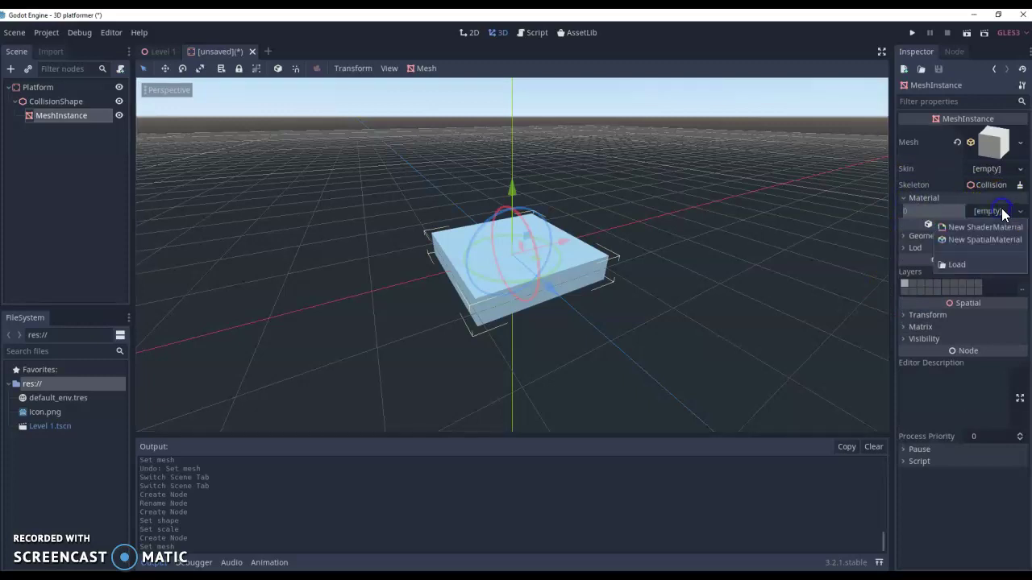
{"action": "left_click", "coordinate": [985, 241]}
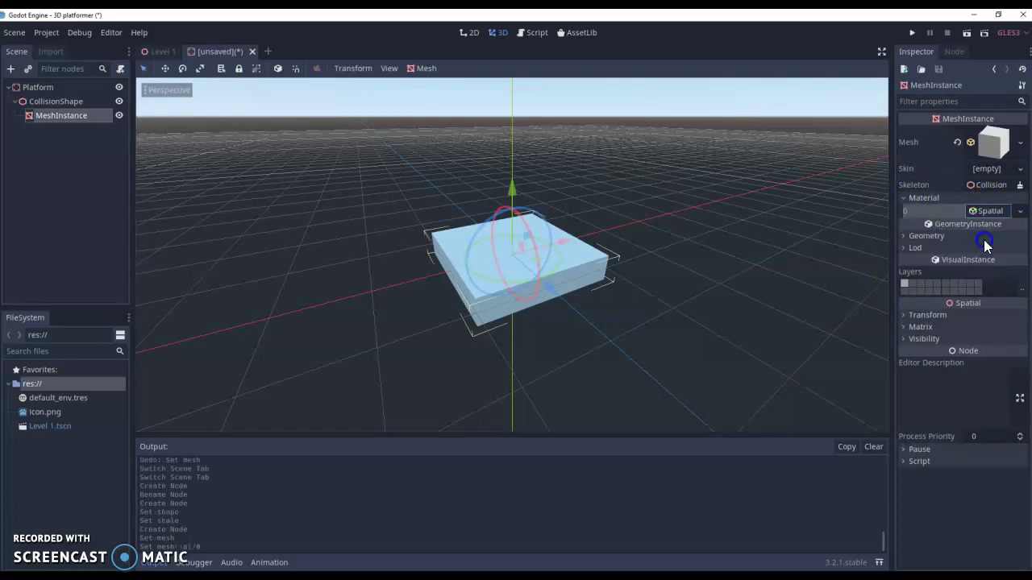
{"action": "left_click", "coordinate": [995, 223]}
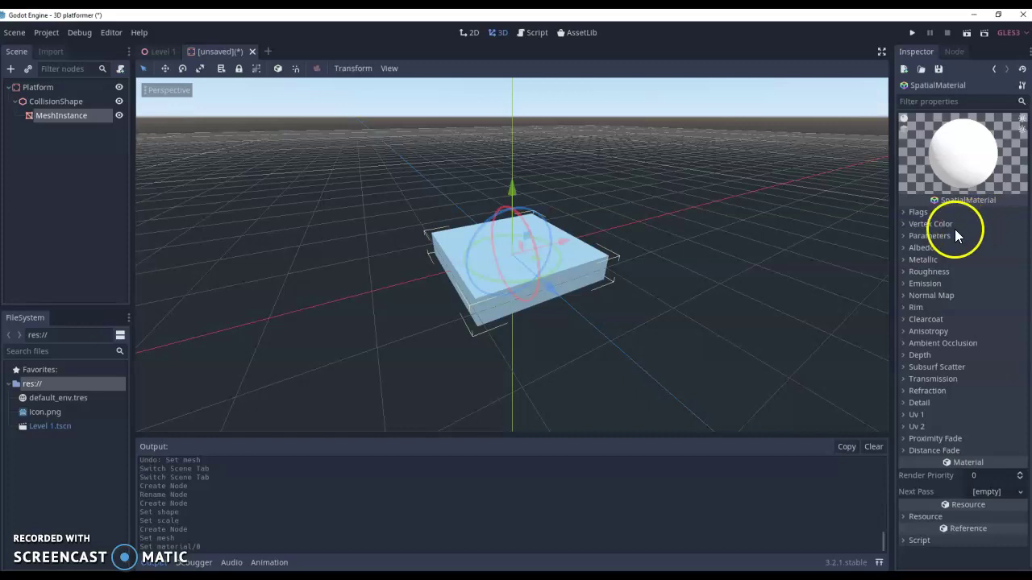
Set the SpatialMaterial's Albedo colour to red, ff0909
{"action": "left_click", "coordinate": [904, 249]}
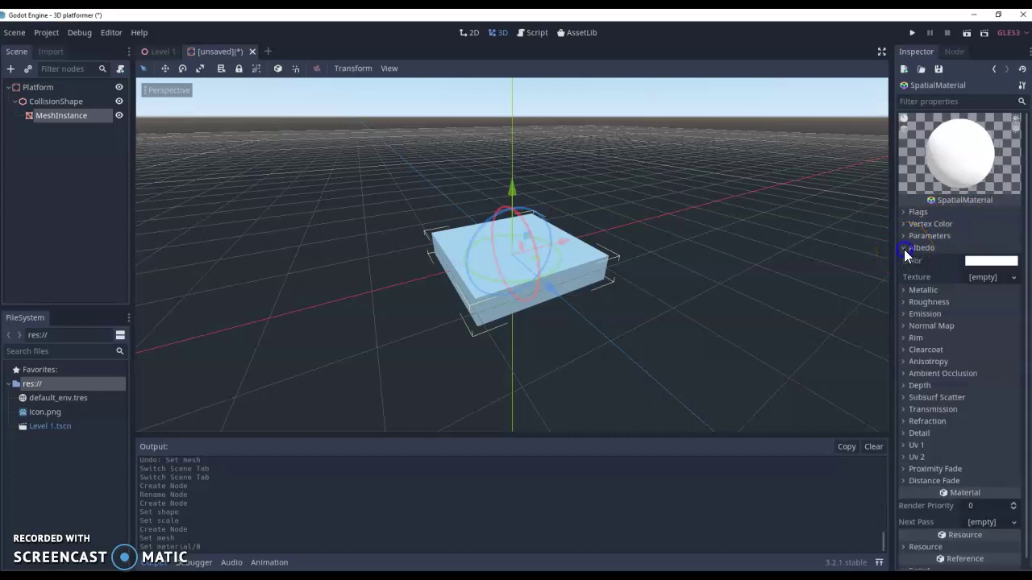
{"action": "left_click", "coordinate": [977, 262]}
{"action": "left_click_drag", "start_coordinate": [924, 94], "coordinate": [944, 28]}
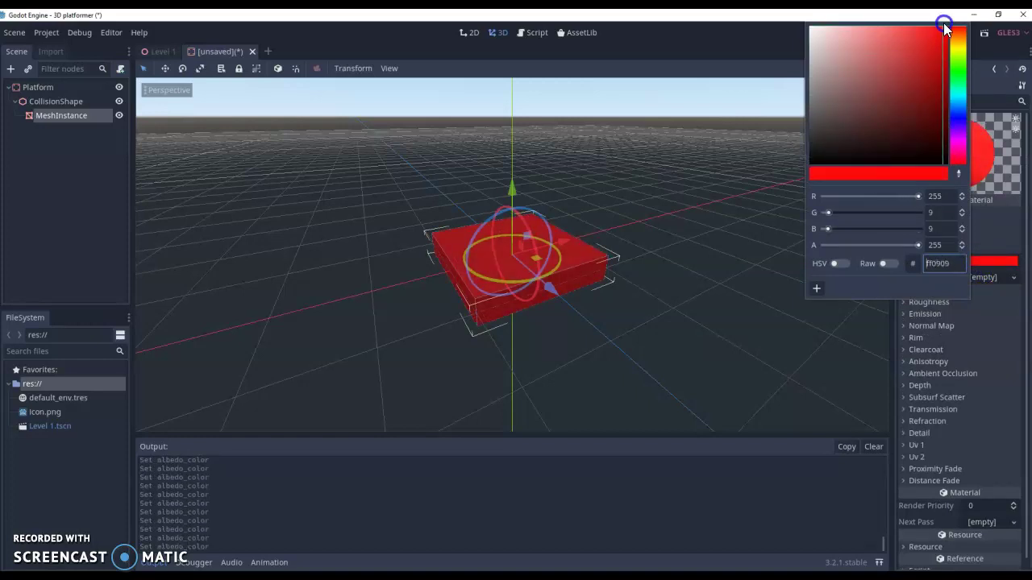
{"action": "left_click", "coordinate": [1004, 263]}
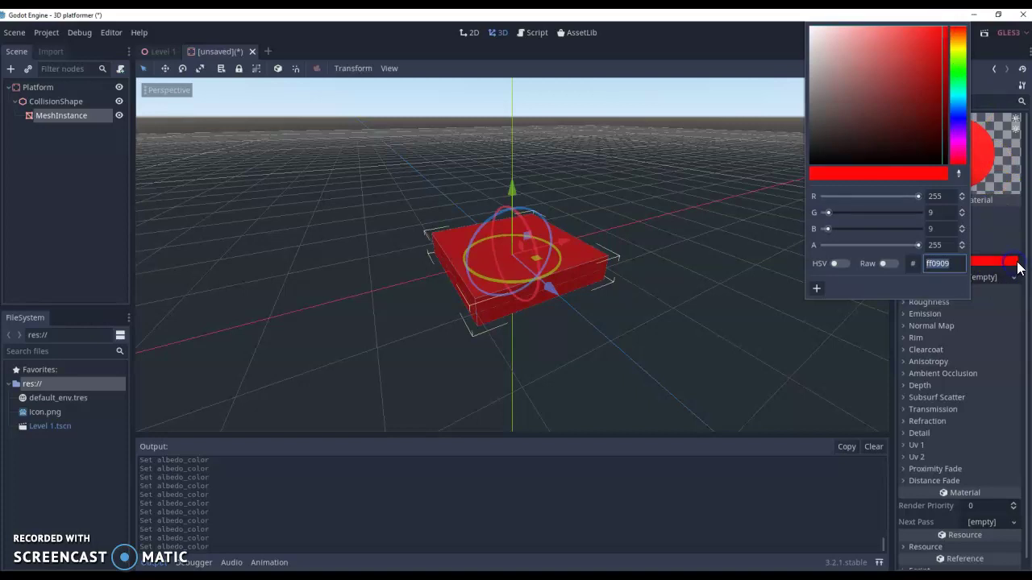
{"action": "left_click", "coordinate": [1021, 266]}
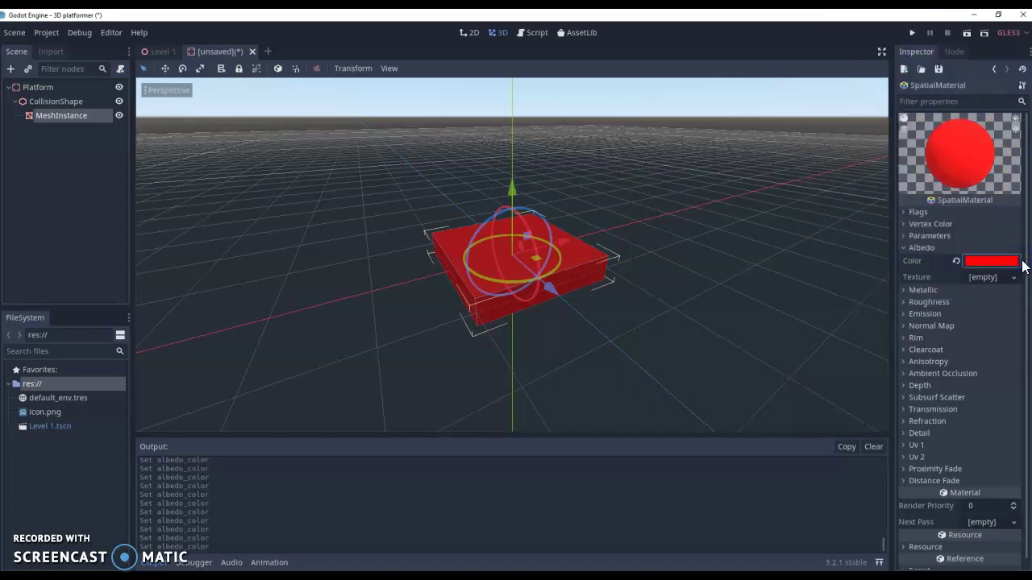
{"action": "left_click", "coordinate": [924, 176]}
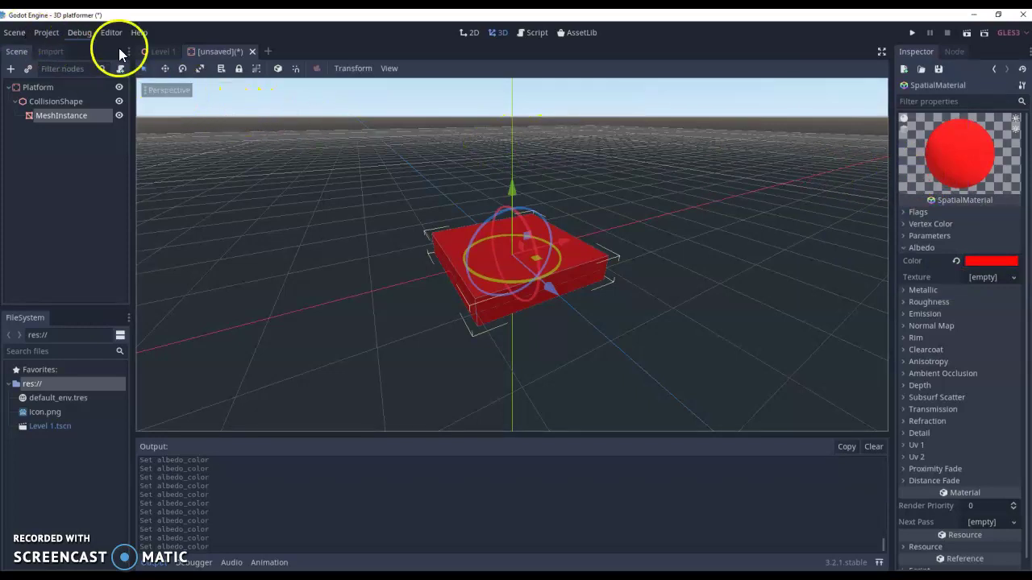
Save the scene as Platform.tscn using Save Scene As
{"action": "left_click", "coordinate": [19, 35]}
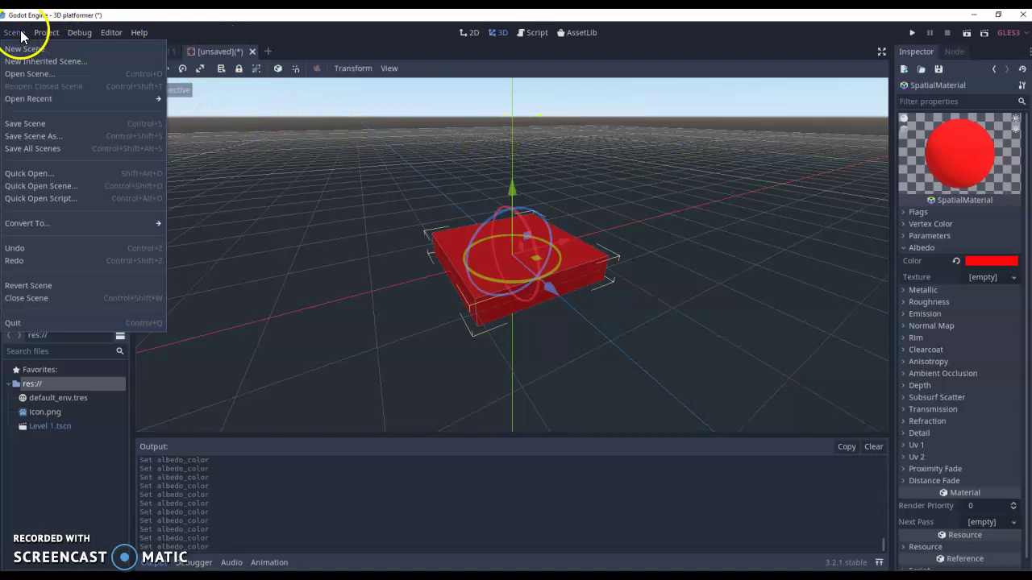
{"action": "left_click", "coordinate": [32, 127]}
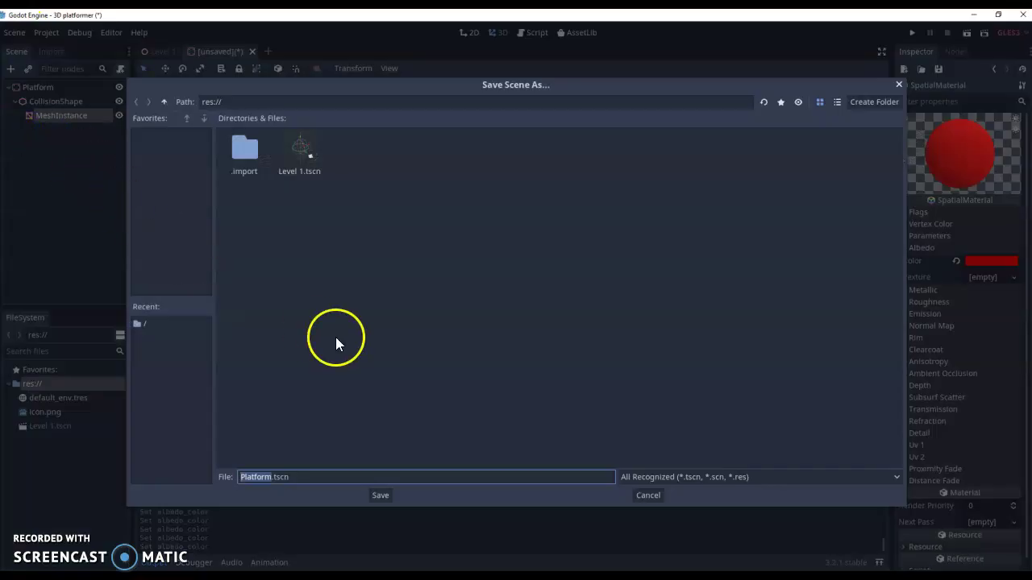
{"action": "left_click", "coordinate": [380, 495]}
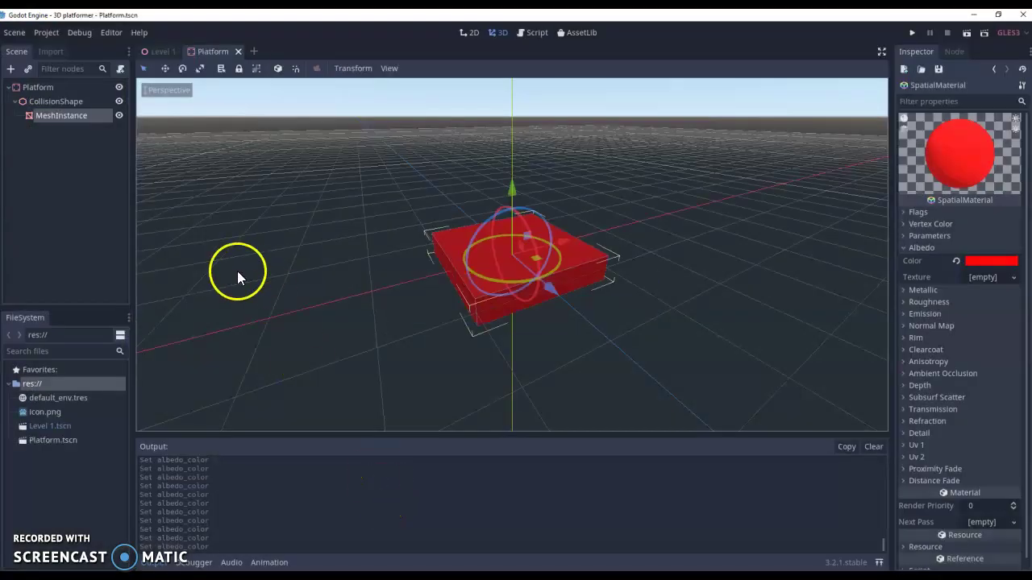
Instance Platform.tscn into Level 1 and drag it slightly down along Y
{"action": "left_click", "coordinate": [161, 53]}
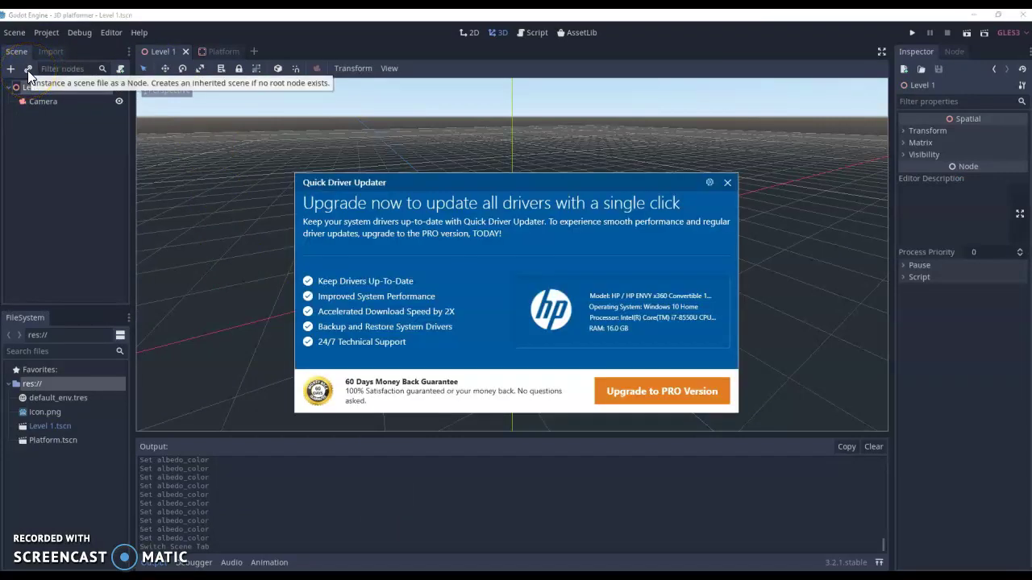
{"action": "left_click", "coordinate": [726, 183]}
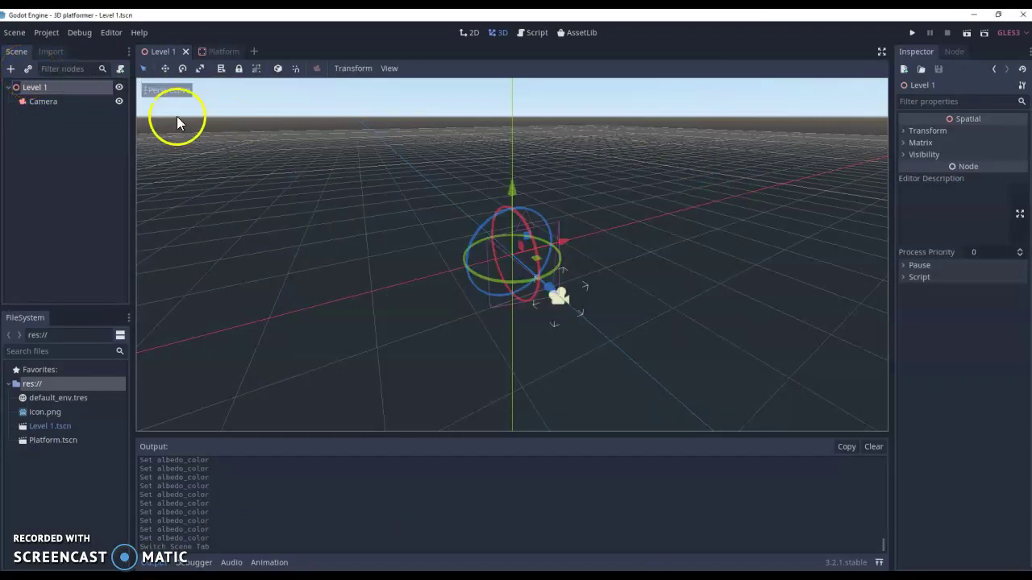
{"action": "left_click", "coordinate": [30, 69]}
{"action": "left_click", "coordinate": [240, 200]}
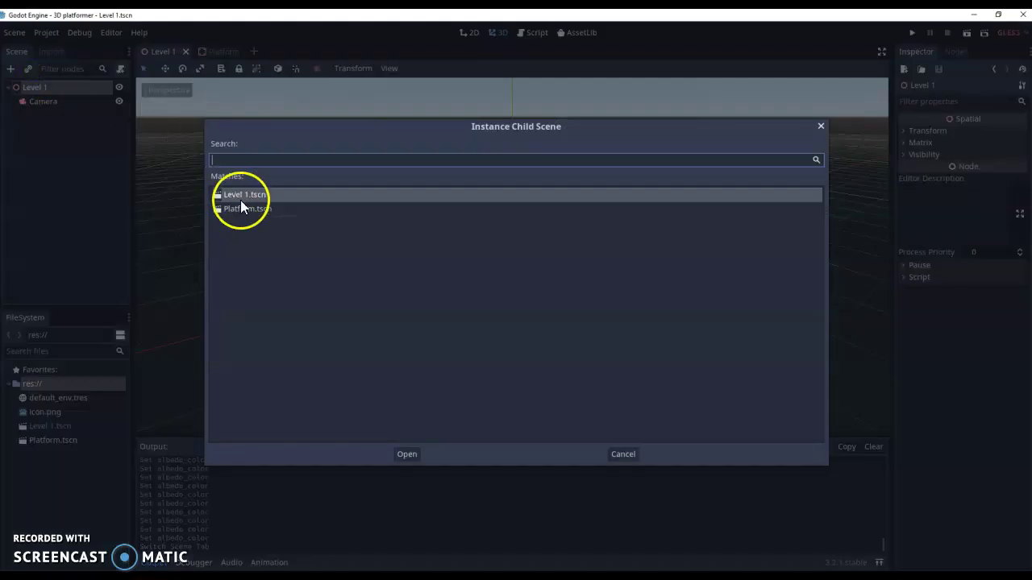
{"action": "double_click", "coordinate": [244, 209]}
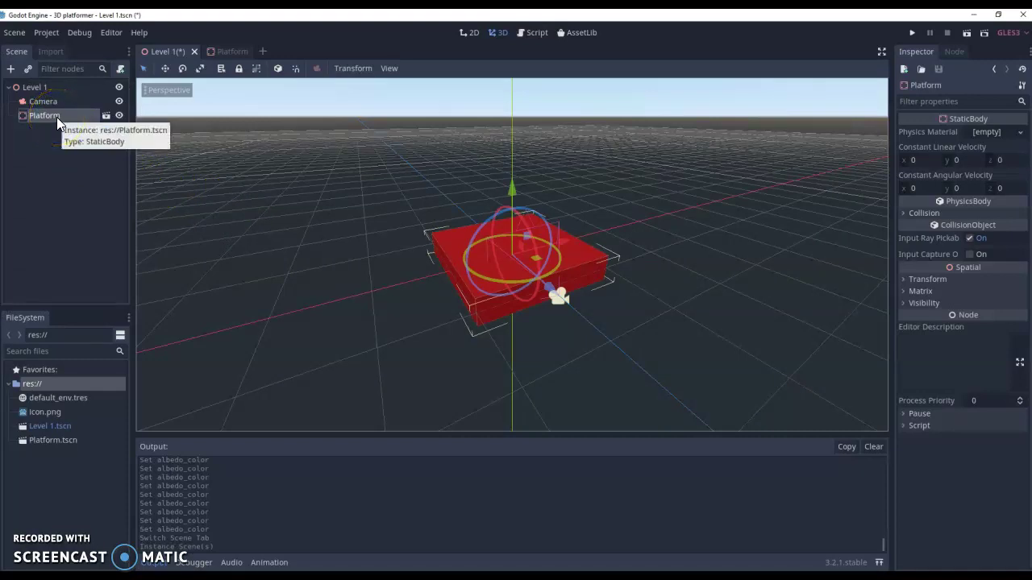
{"action": "left_click", "coordinate": [408, 141]}
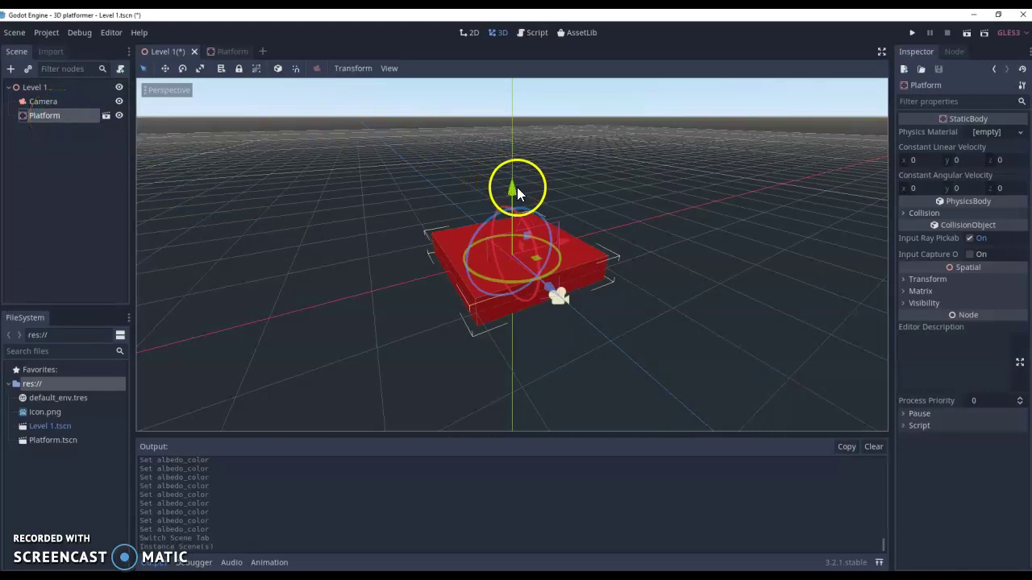
{"action": "left_click_drag", "start_coordinate": [515, 187], "coordinate": [515, 215]}
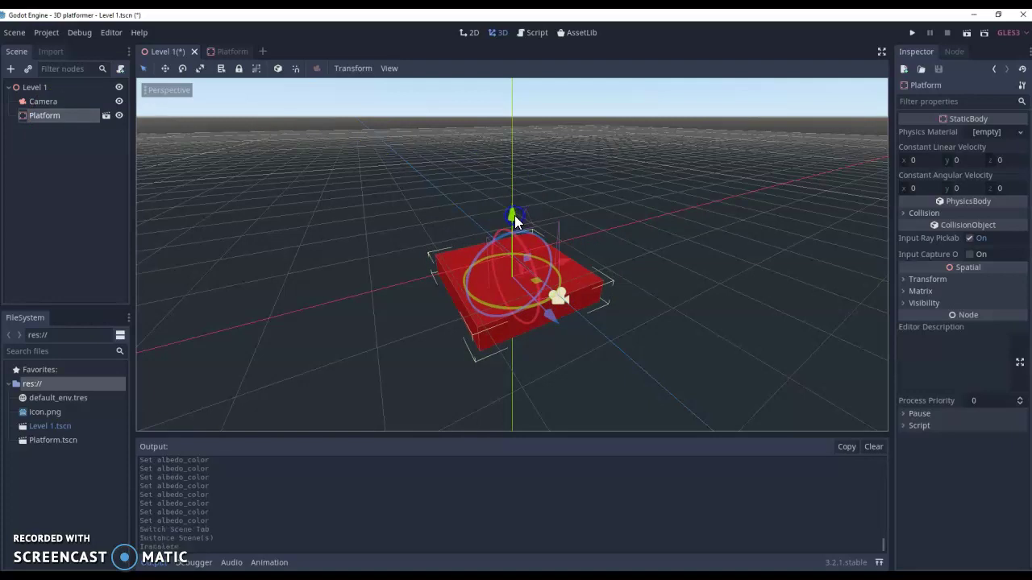
Duplicate the Platform node as Platform2 and move it up and back from the original
{"action": "right_click", "coordinate": [66, 116]}
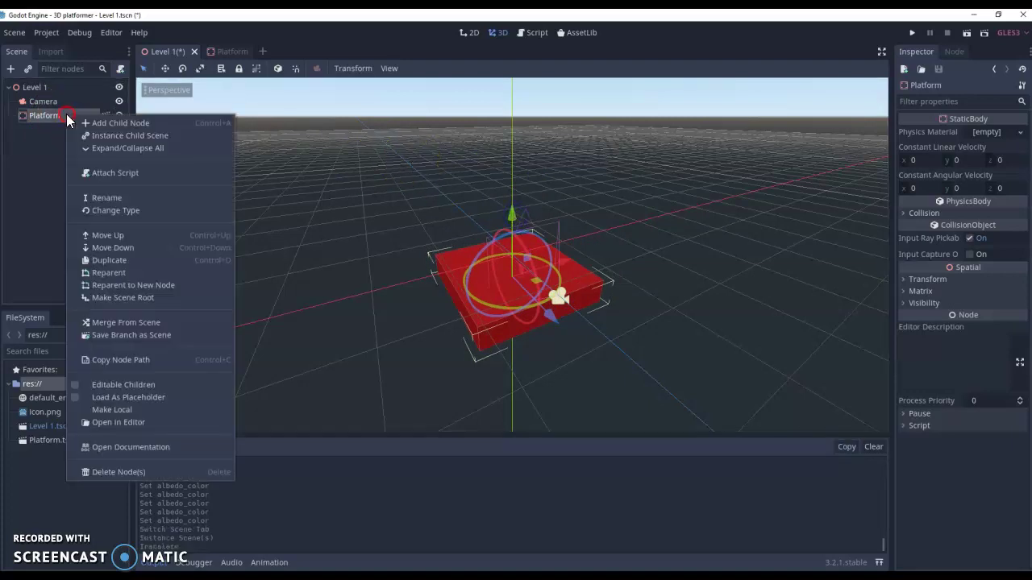
{"action": "left_click", "coordinate": [124, 264]}
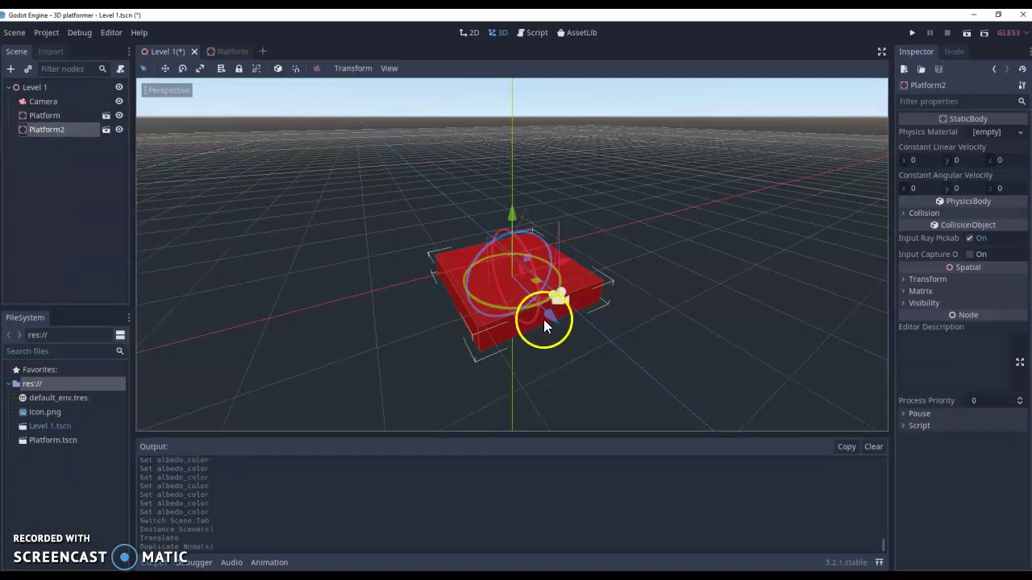
{"action": "left_click_drag", "start_coordinate": [546, 312], "coordinate": [474, 234]}
{"action": "left_click_drag", "start_coordinate": [457, 157], "coordinate": [463, 126]}
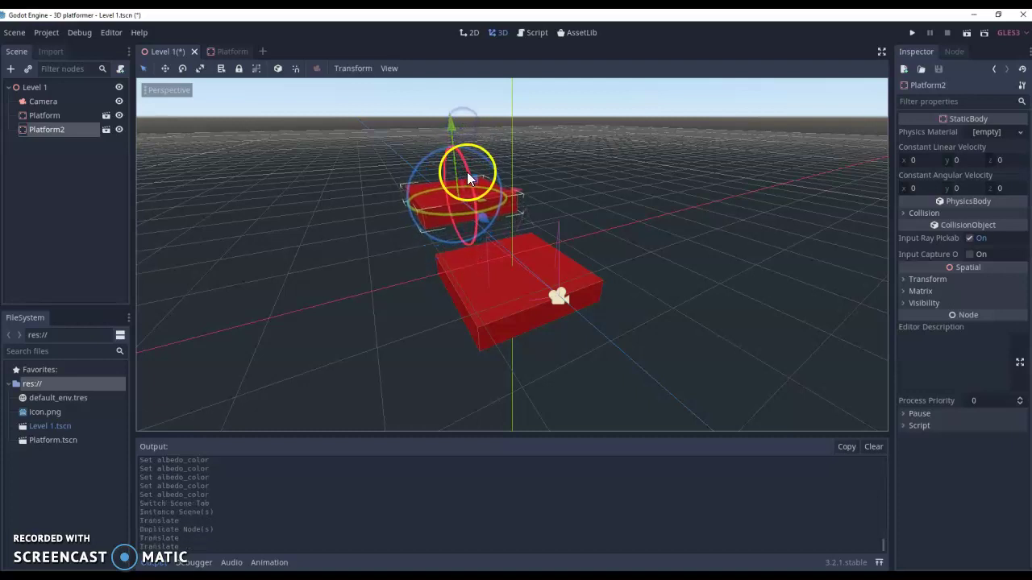
Tilt the view down onto both platforms and nudge the original Platform slightly
{"action": "left_click", "coordinate": [324, 213]}
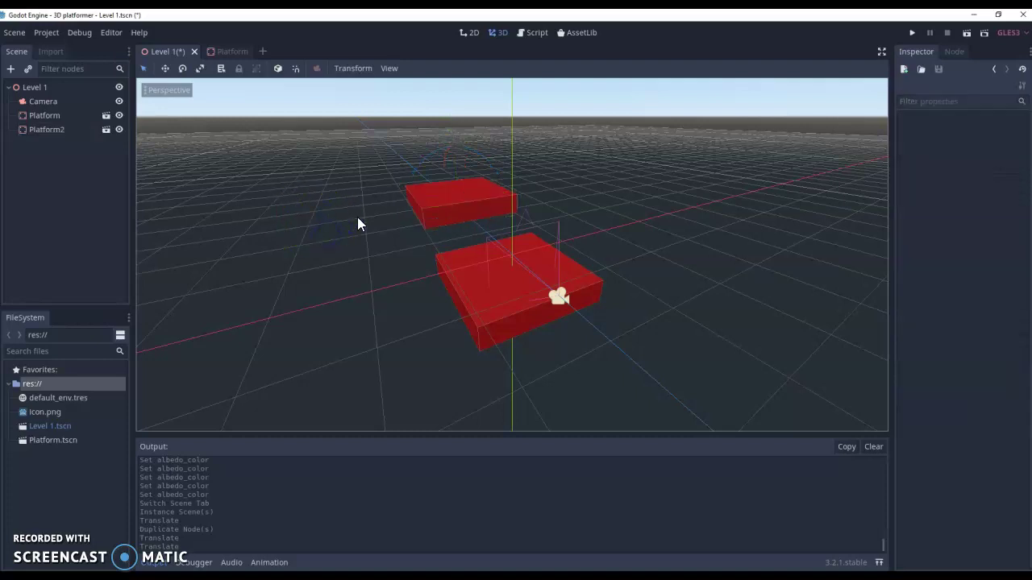
{"action": "right_click_drag", "start_coordinate": [517, 300], "coordinate": [518, 341]}
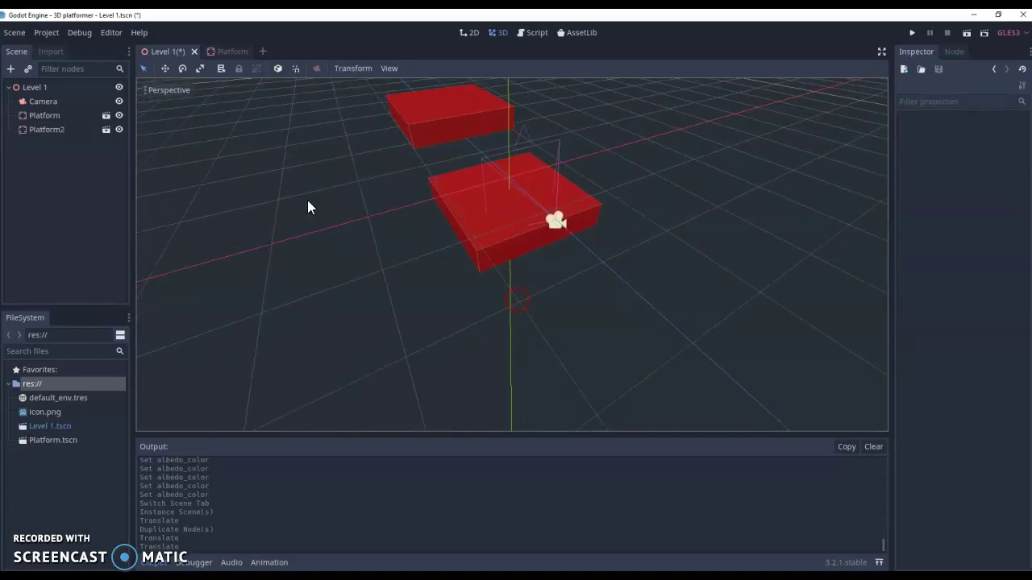
{"action": "left_click", "coordinate": [45, 115]}
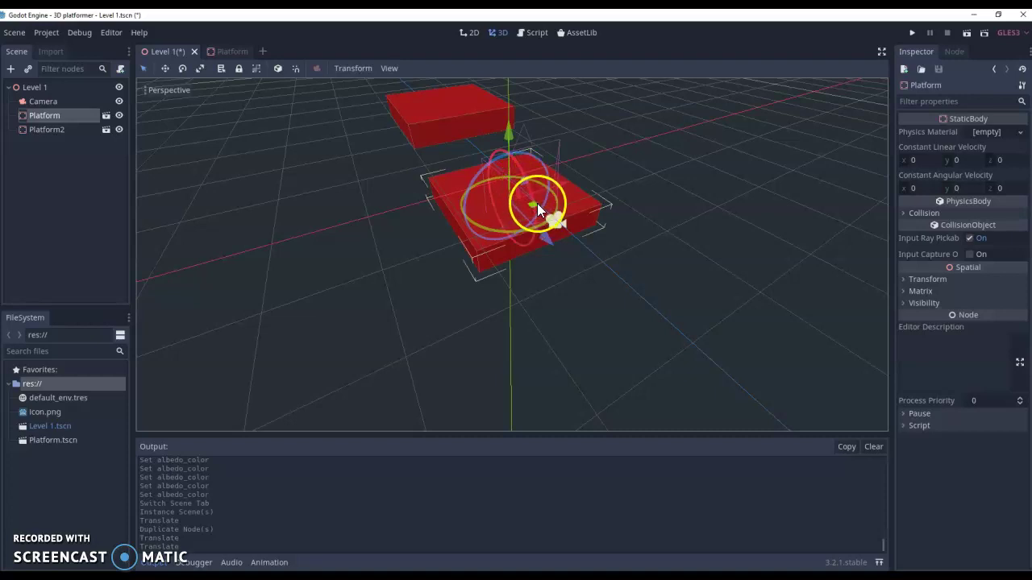
{"action": "left_click_drag", "start_coordinate": [537, 203], "coordinate": [536, 203]}
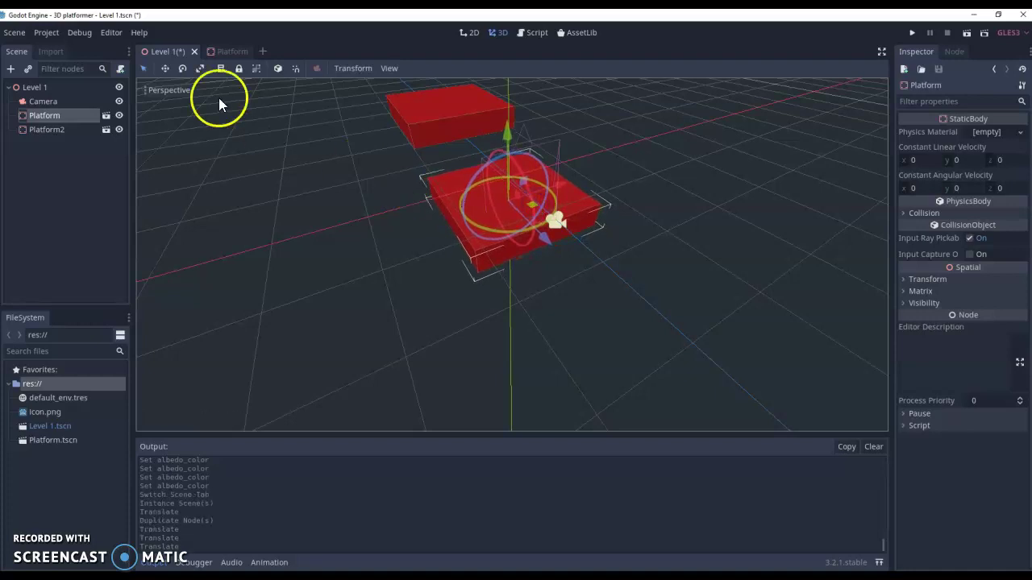
Scale the original Platform longer along Z and wider along X
{"action": "left_click", "coordinate": [196, 72]}
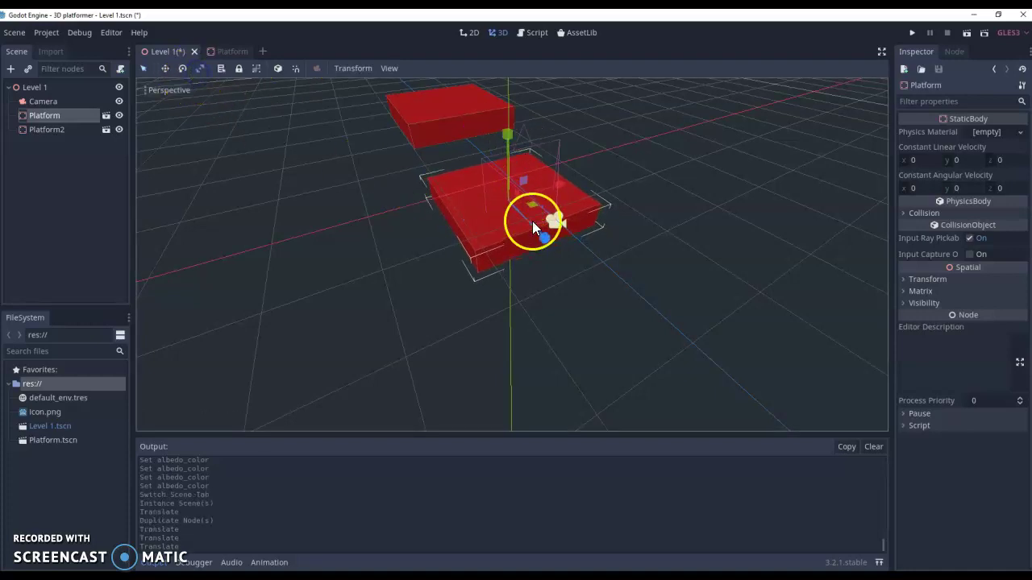
{"action": "left_click_drag", "start_coordinate": [546, 239], "coordinate": [581, 258]}
{"action": "mouse_move", "coordinate": [559, 191]}
{"action": "left_mouse_down"}
{"action": "mouse_move", "coordinate": [567, 183]}
{"action": "mouse_move", "coordinate": [539, 202]}
{"action": "mouse_move", "coordinate": [596, 207]}
{"action": "mouse_move", "coordinate": [551, 191]}
{"action": "left_mouse_up"}
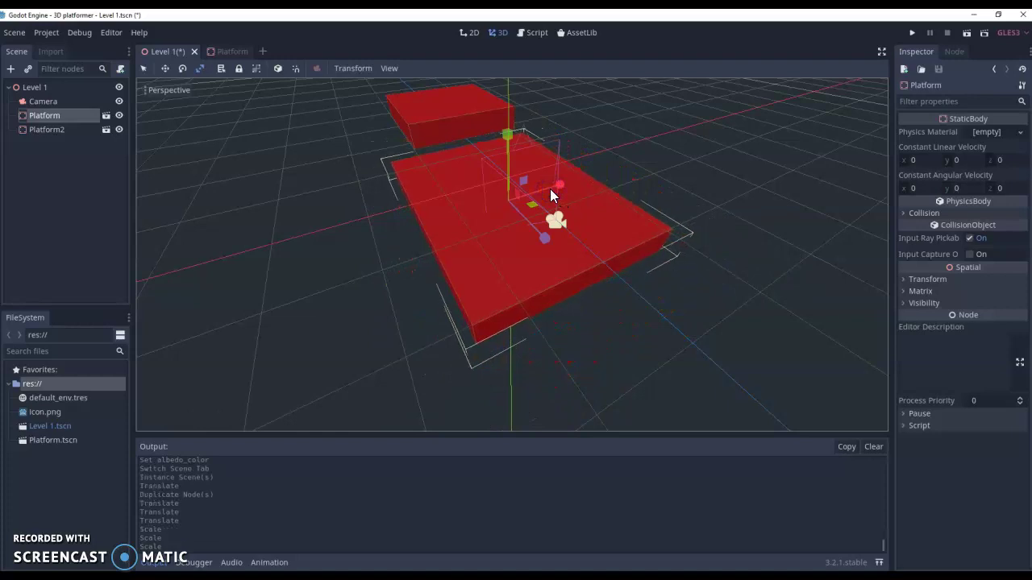
Undo an accidental rotation of the platform and adjust its height slightly
{"action": "left_click", "coordinate": [183, 69]}
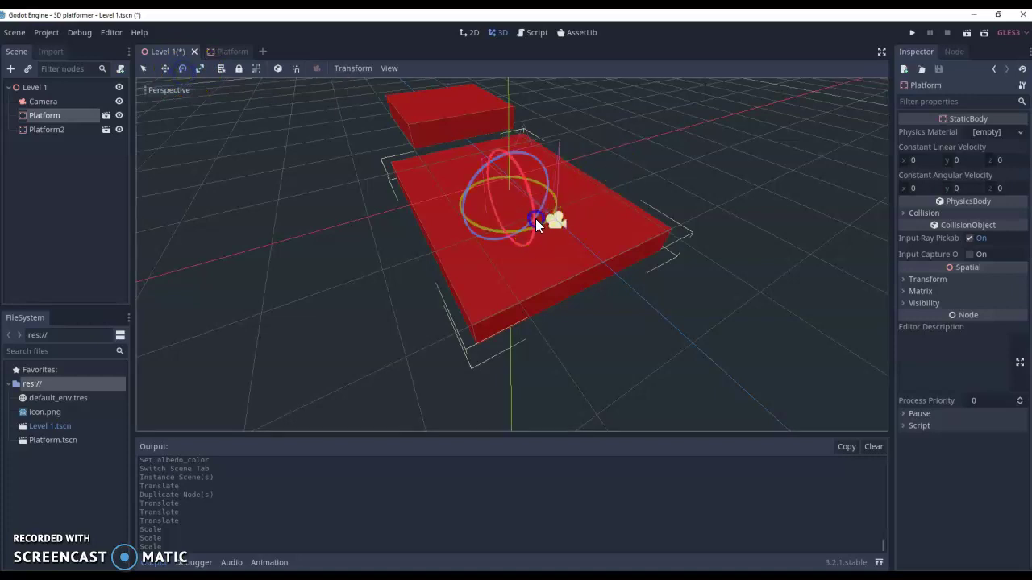
{"action": "left_click_drag", "start_coordinate": [535, 219], "coordinate": [537, 222]}
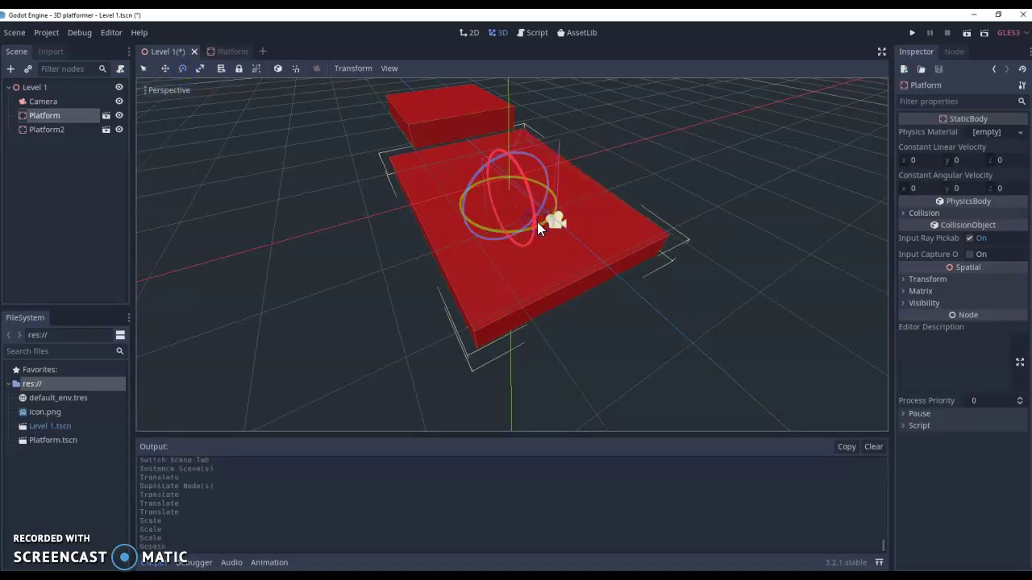
{"action": "key", "text": "ctrl+z"}
{"action": "left_click", "coordinate": [165, 69]}
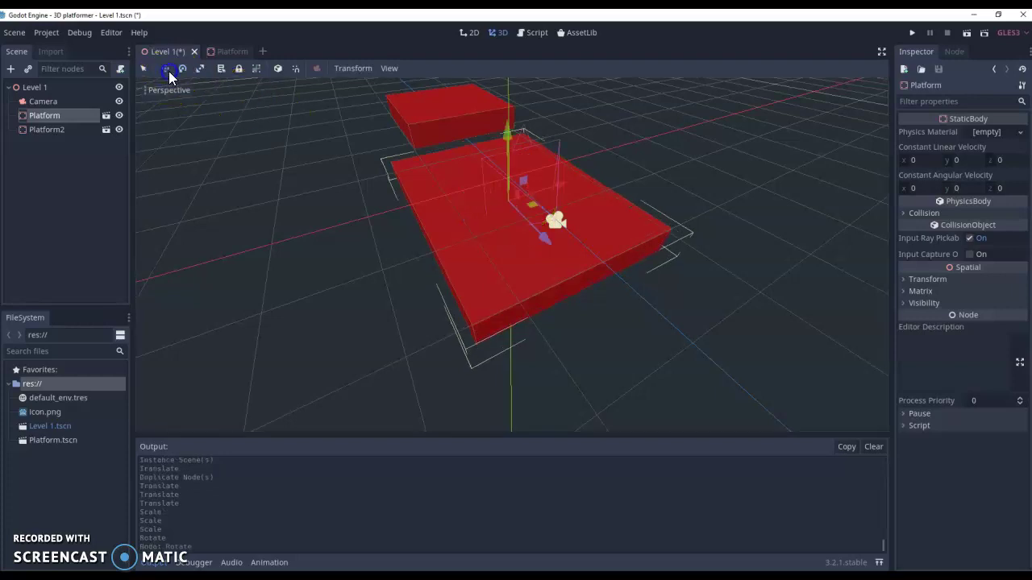
{"action": "mouse_move", "coordinate": [519, 128]}
{"action": "left_mouse_down"}
{"action": "mouse_move", "coordinate": [507, 134]}
{"action": "mouse_move", "coordinate": [508, 160]}
{"action": "mouse_move", "coordinate": [513, 134]}
{"action": "left_mouse_up"}
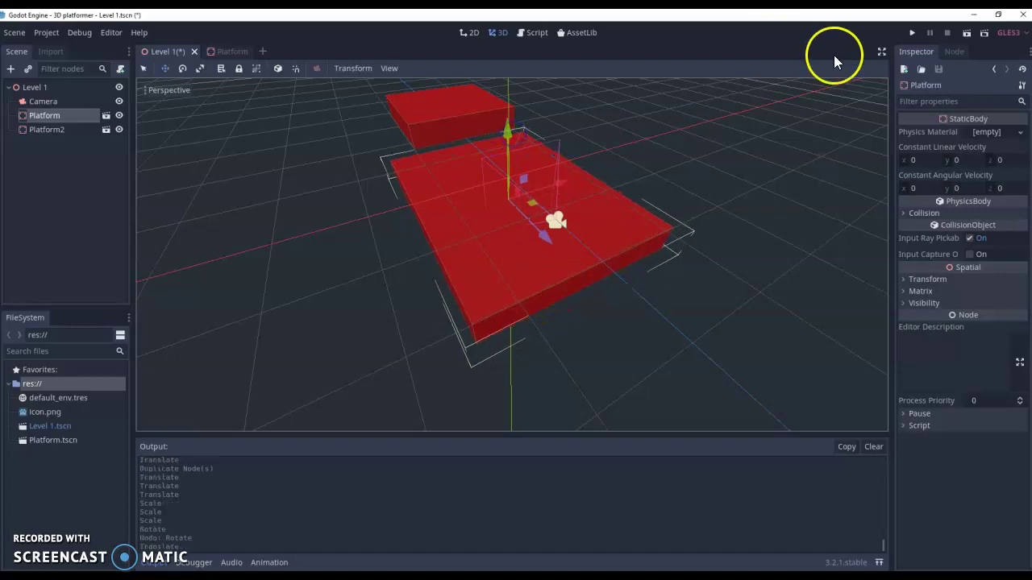
Save Level 1 and run the project in a game window
{"action": "left_click", "coordinate": [912, 33]}
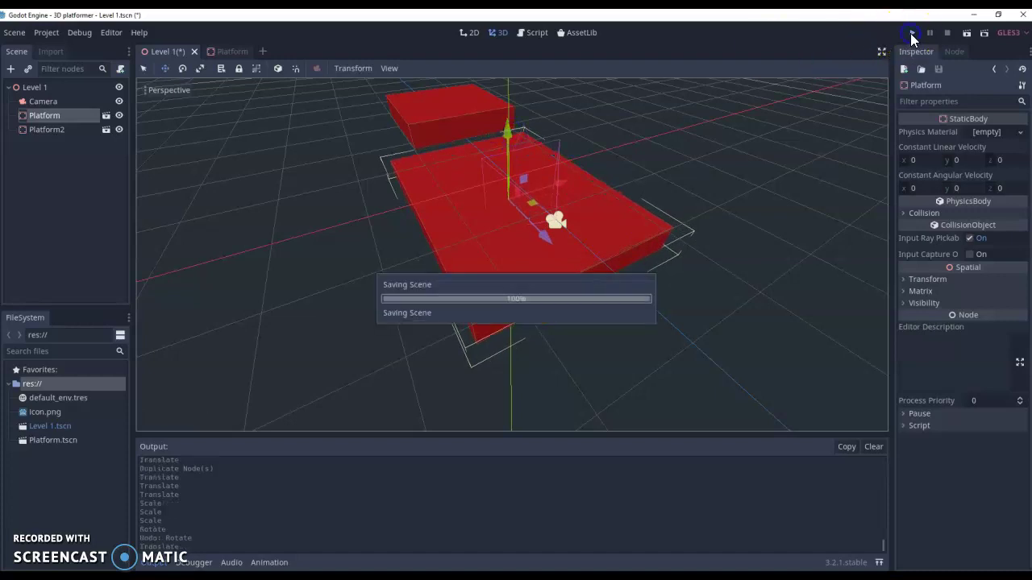
{"action": "left_click", "coordinate": [609, 232]}
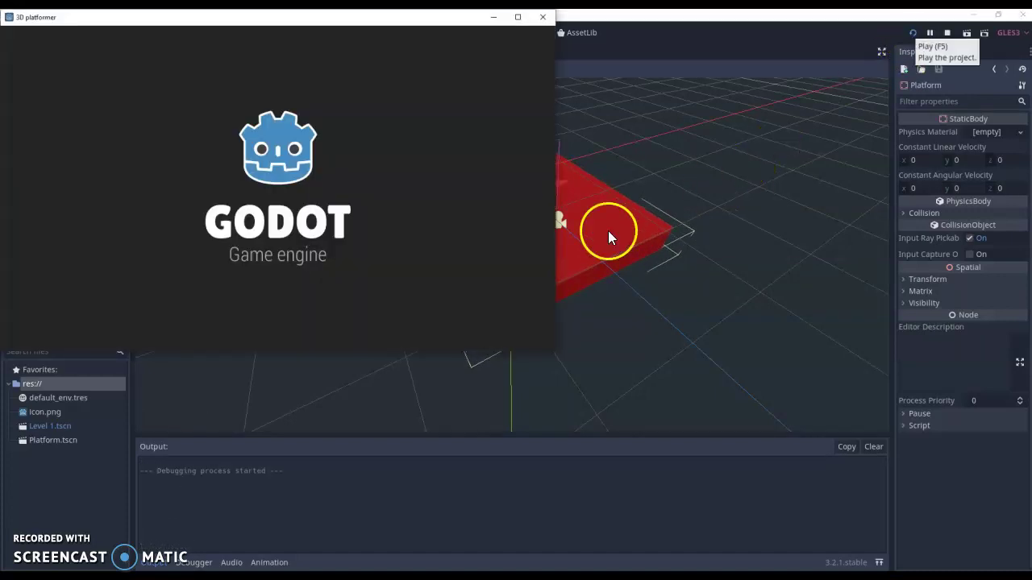